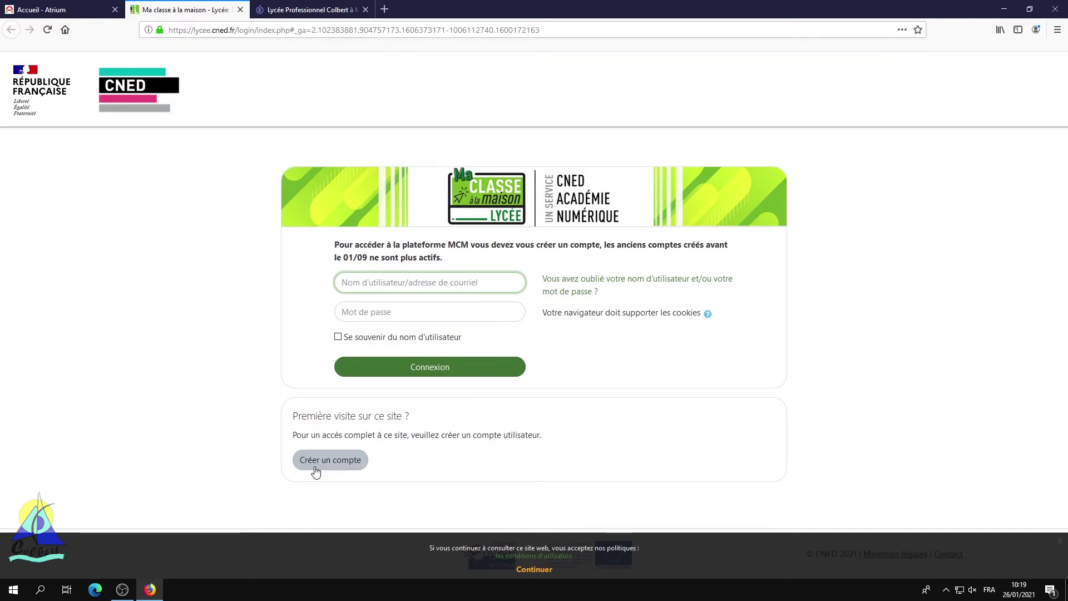
# Step: Start a new CNED account, accept the terms of use and enter a username
pyautogui.click(316, 471)
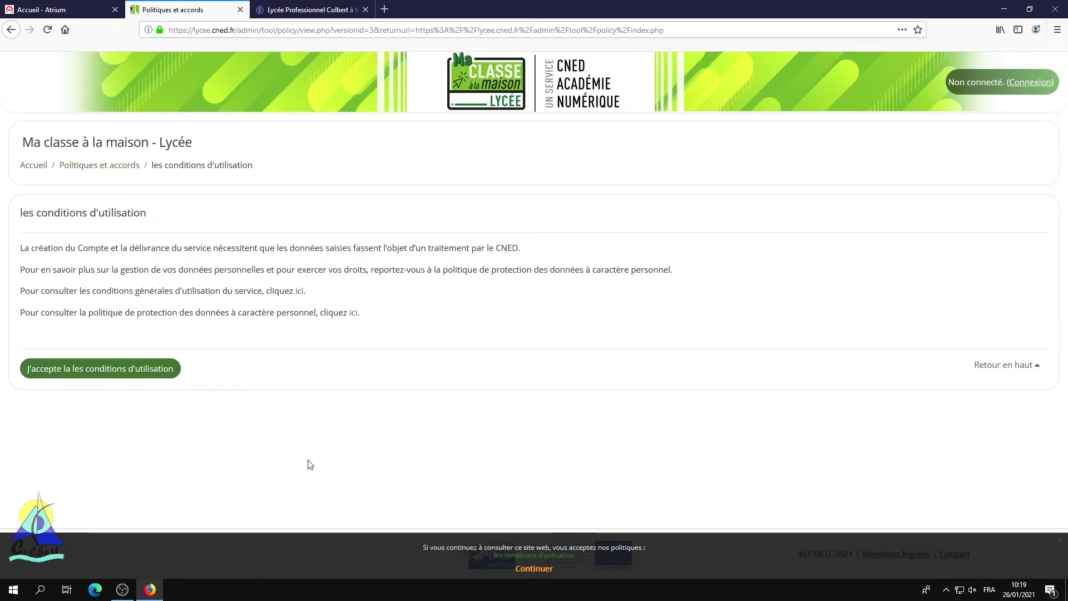
pyautogui.click(113, 374)
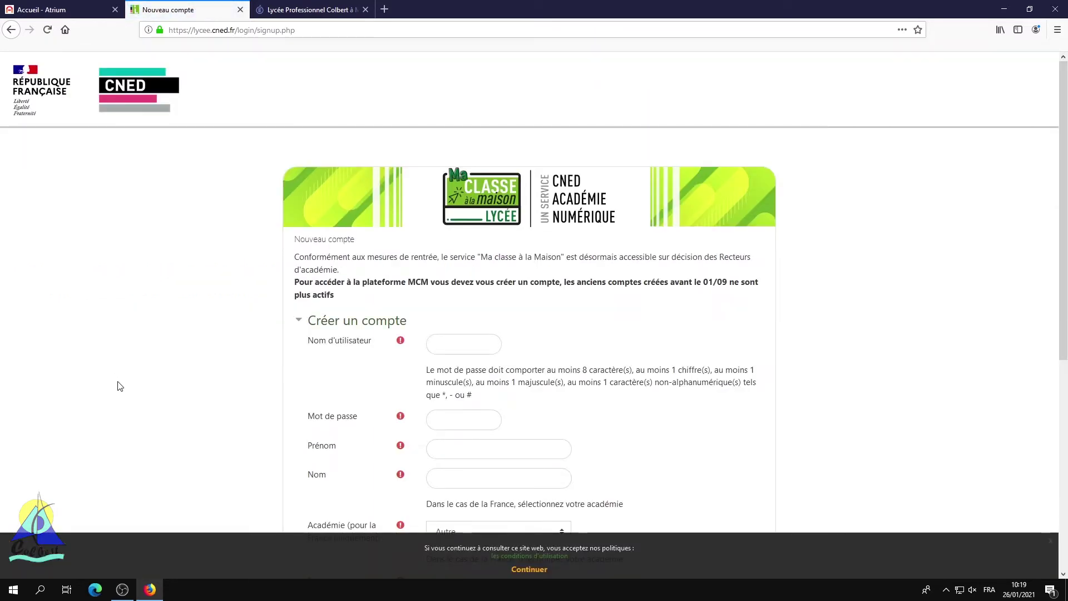
pyautogui.scroll(-3, 117, 386)
pyautogui.click(501, 175)
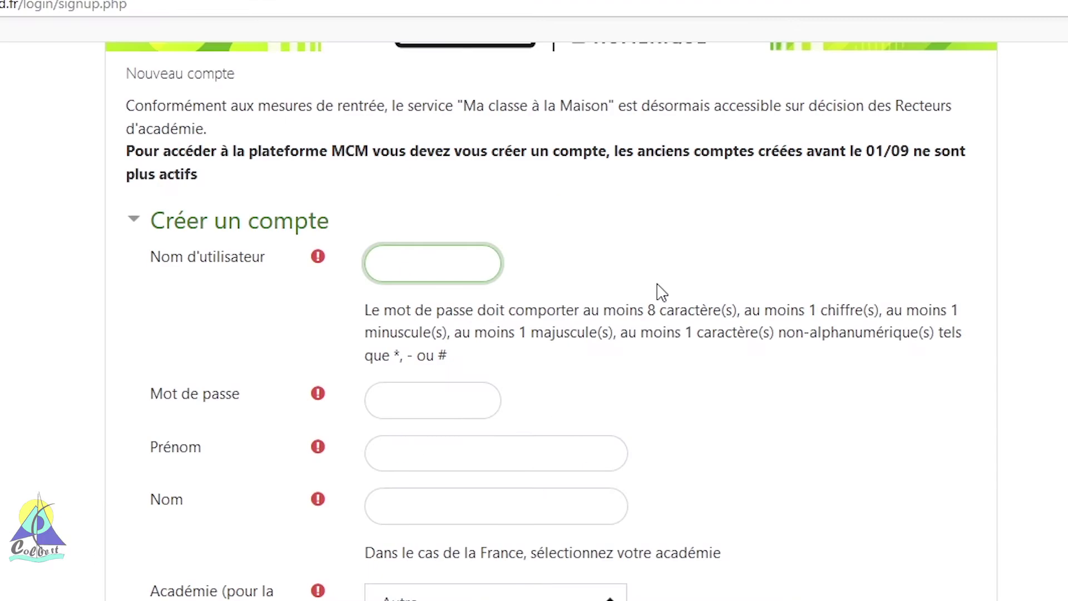
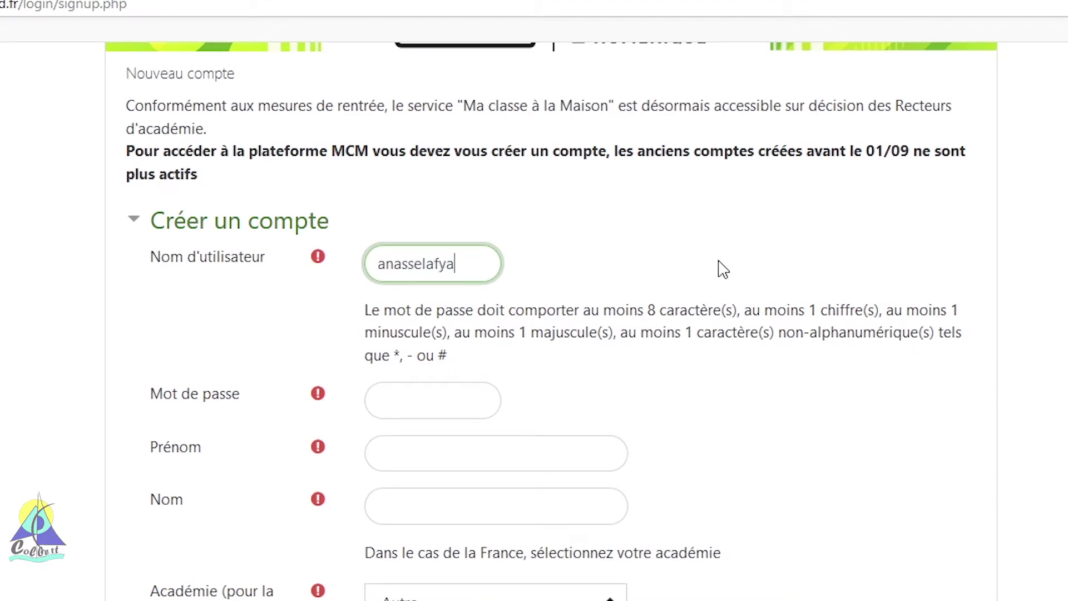
pyautogui.click(489, 407)
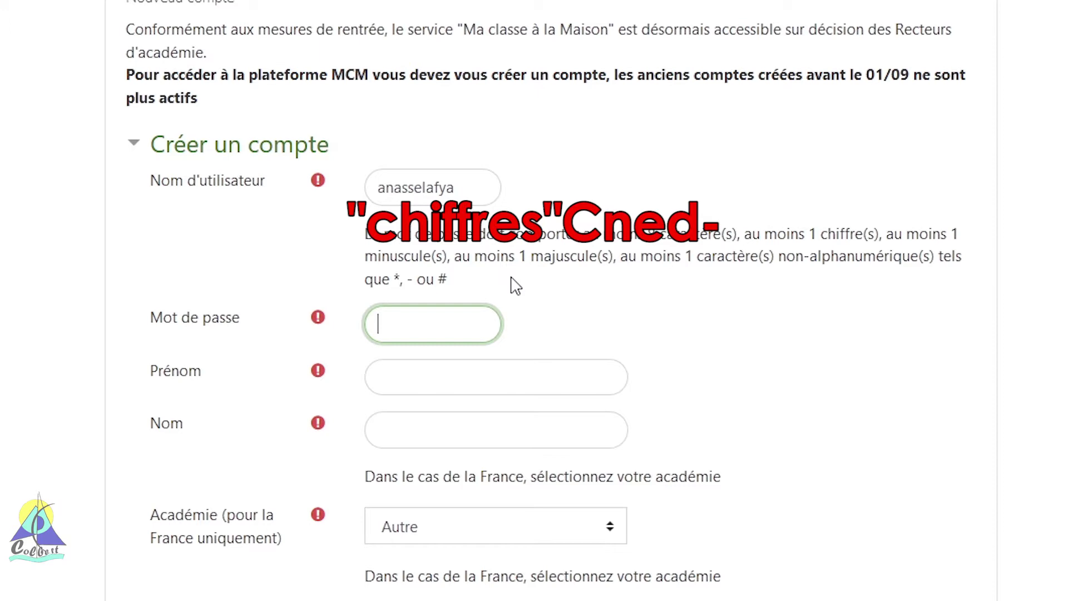
# Step: Enter the account password and the user's first name and last name
pyautogui.write('••••')
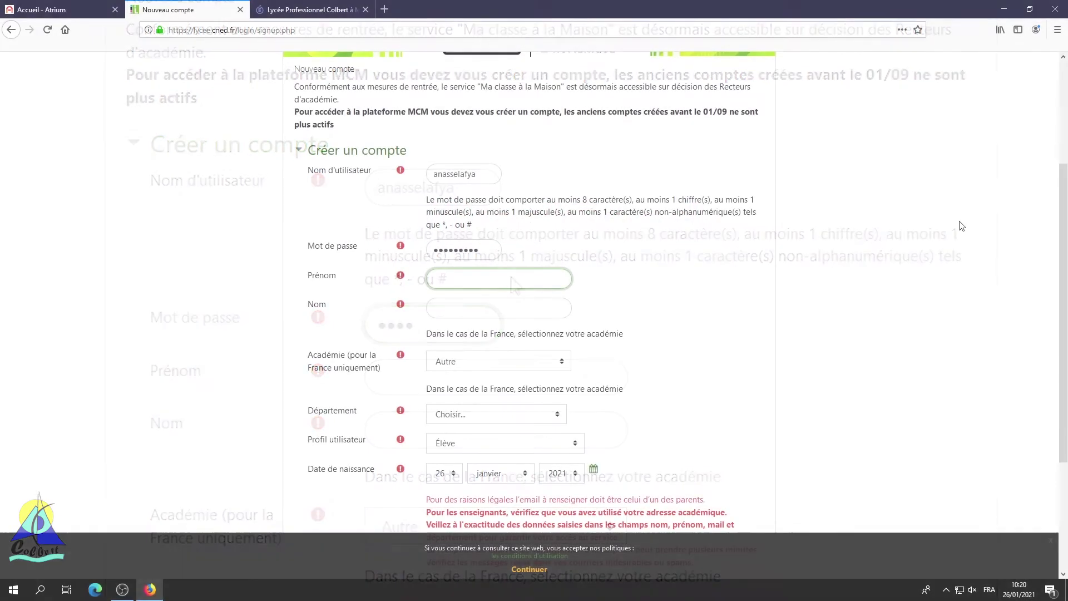
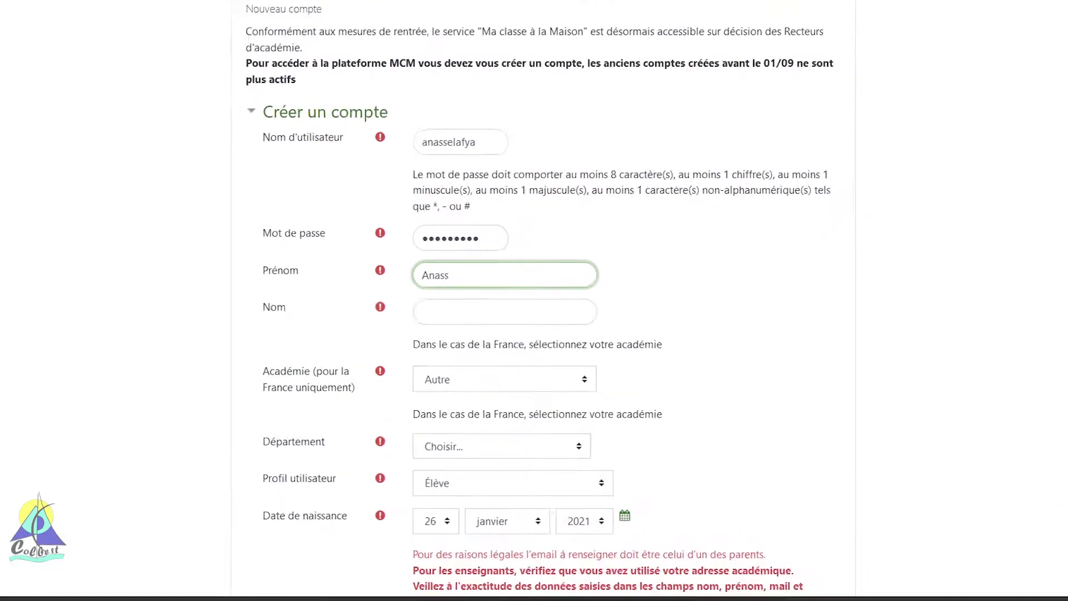
pyautogui.click(400, 320)
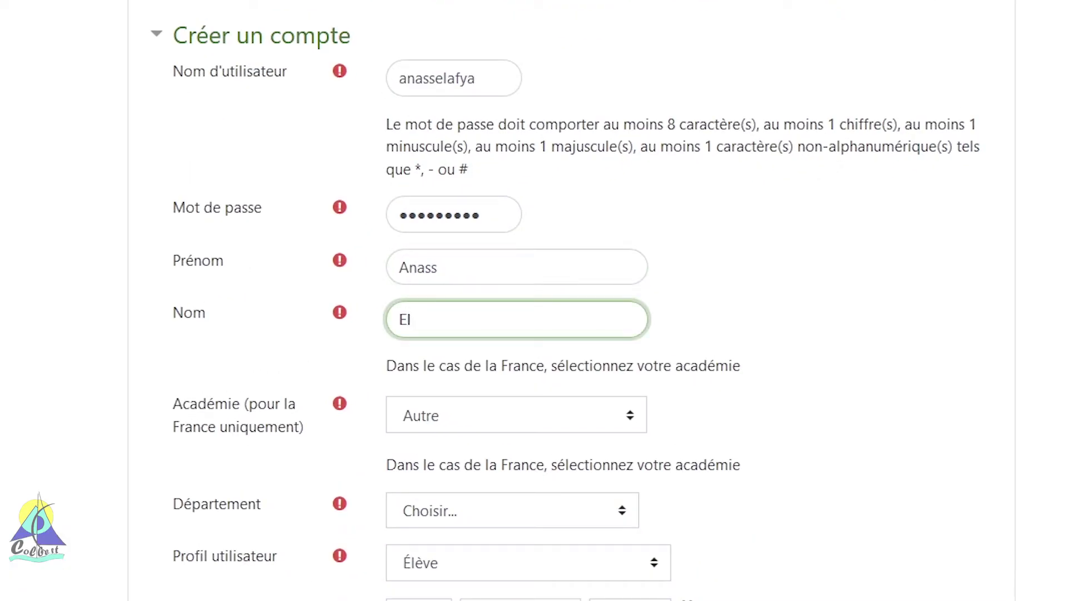
# Step: Choose académie Aix-Marseille and département 13 - Bouches-du-Rhône
pyautogui.scroll(-3, 563, 292)
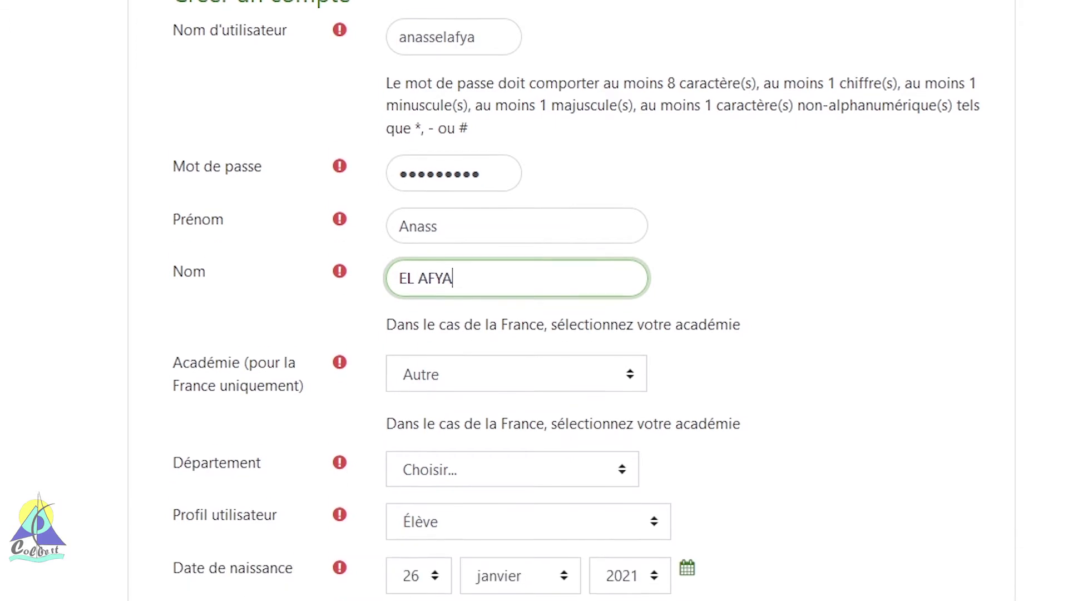
pyautogui.click(563, 292)
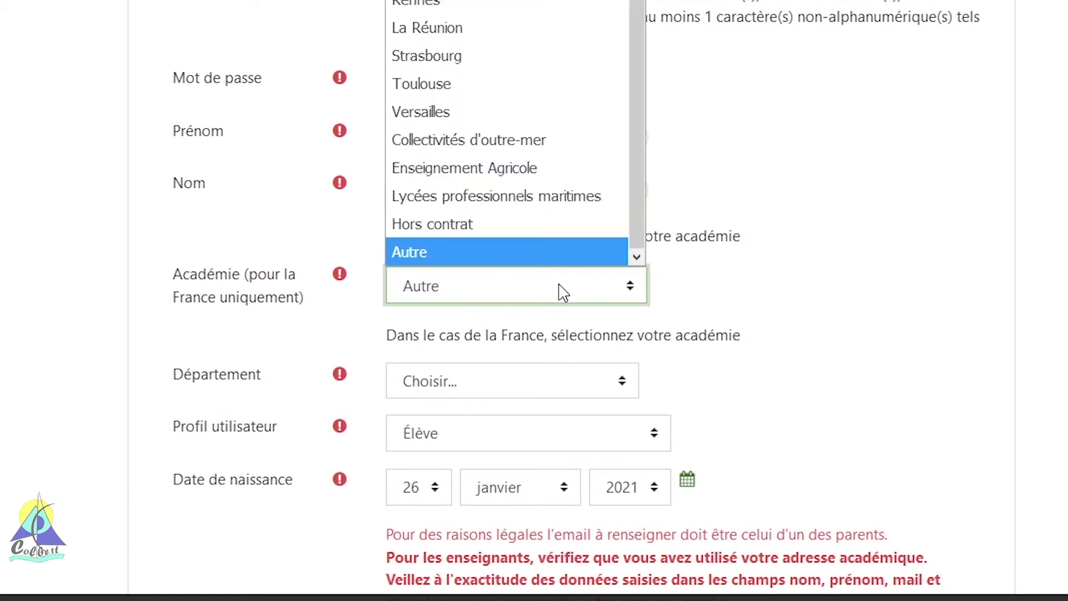
pyautogui.press('a')
pyautogui.press('Return')
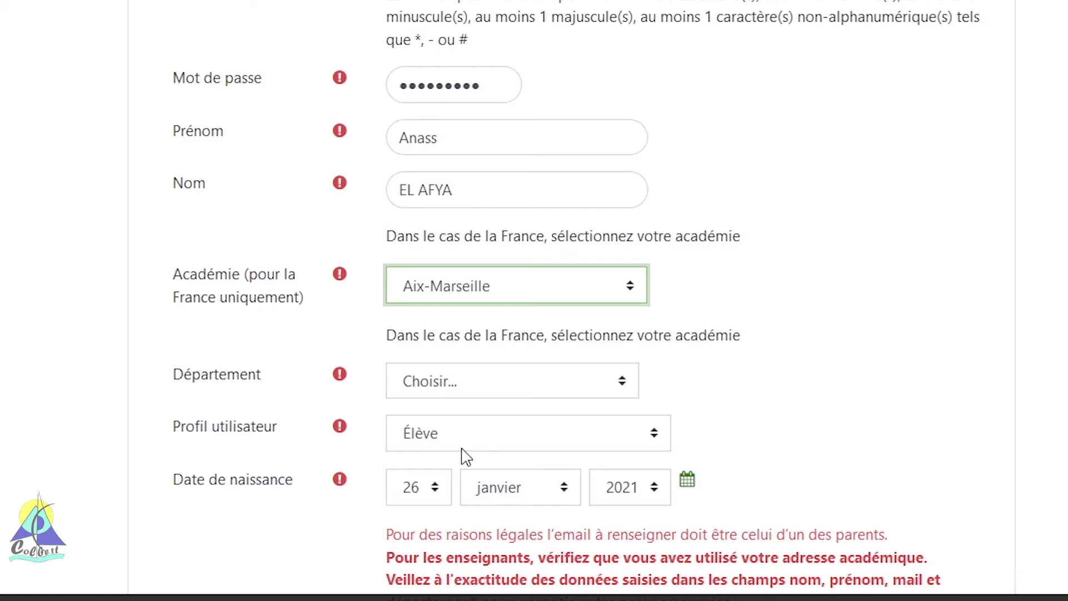
pyautogui.click(466, 389)
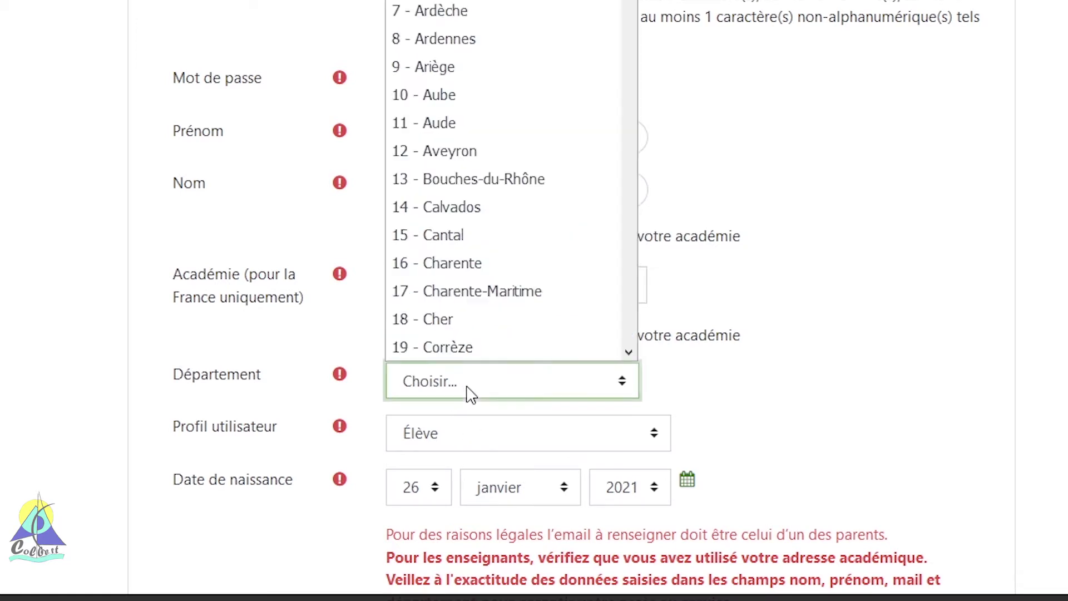
pyautogui.click(454, 183)
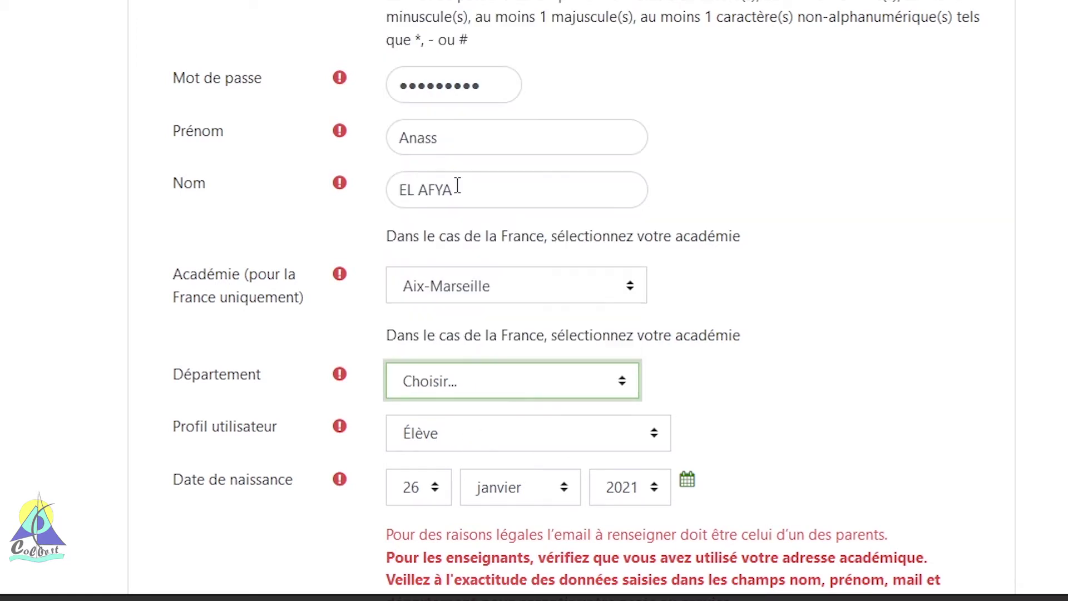
pyautogui.scroll(-5, 634, 384)
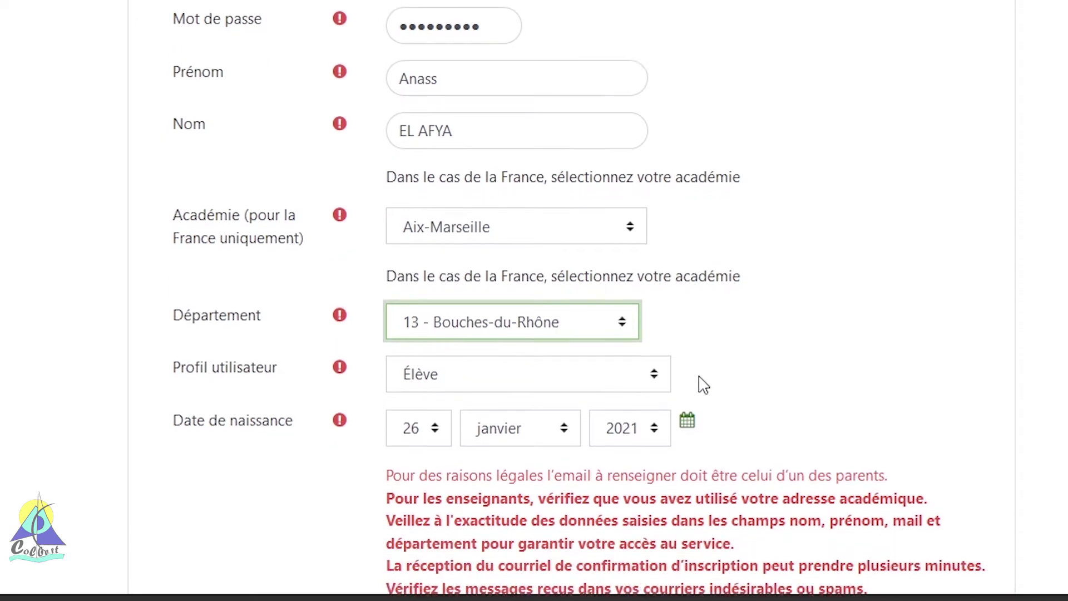
# Step: Set profile Enseignant ou Chef d'établissement, enter the e-mail address twice, and create the account
pyautogui.click(553, 125)
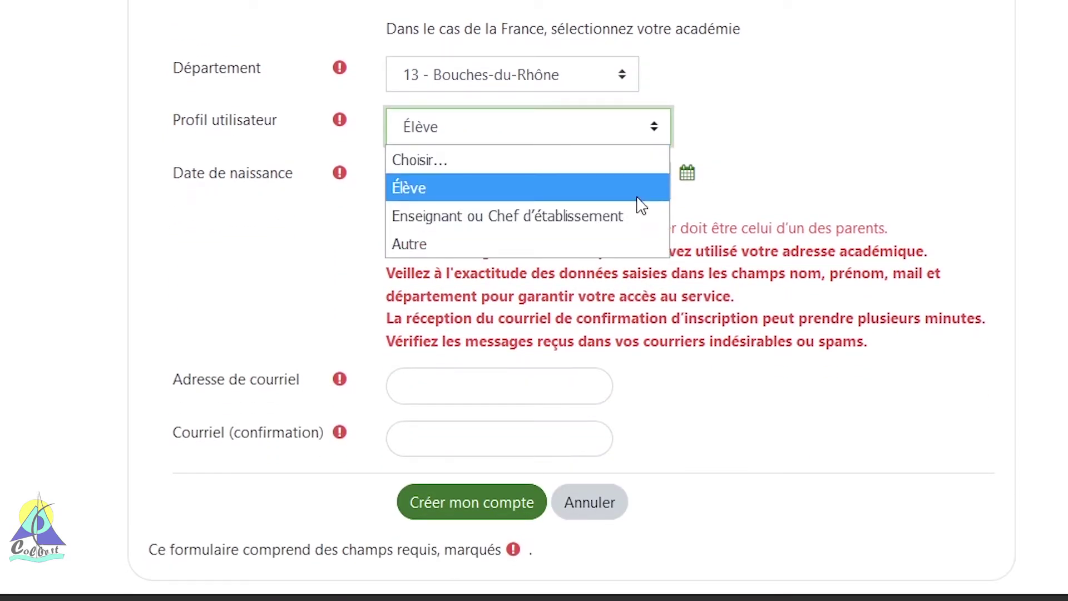
pyautogui.click(629, 216)
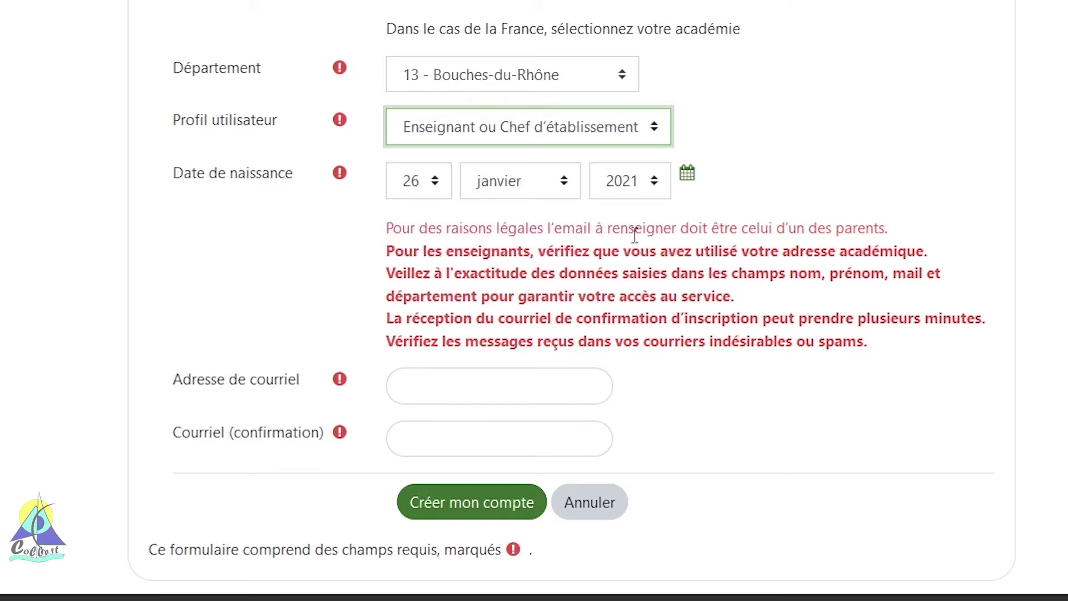
pyautogui.click(409, 191)
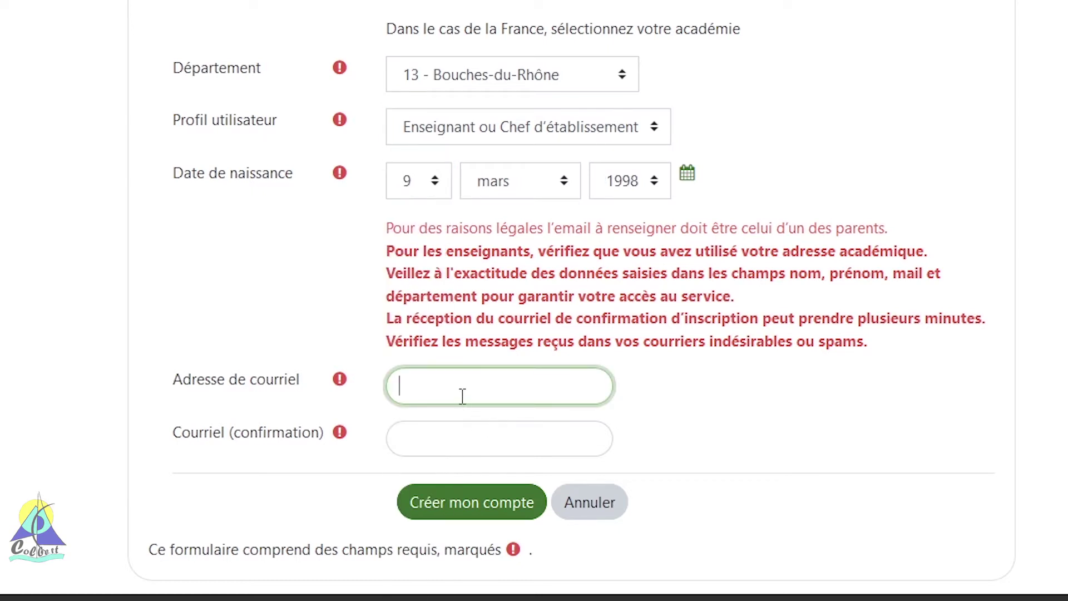
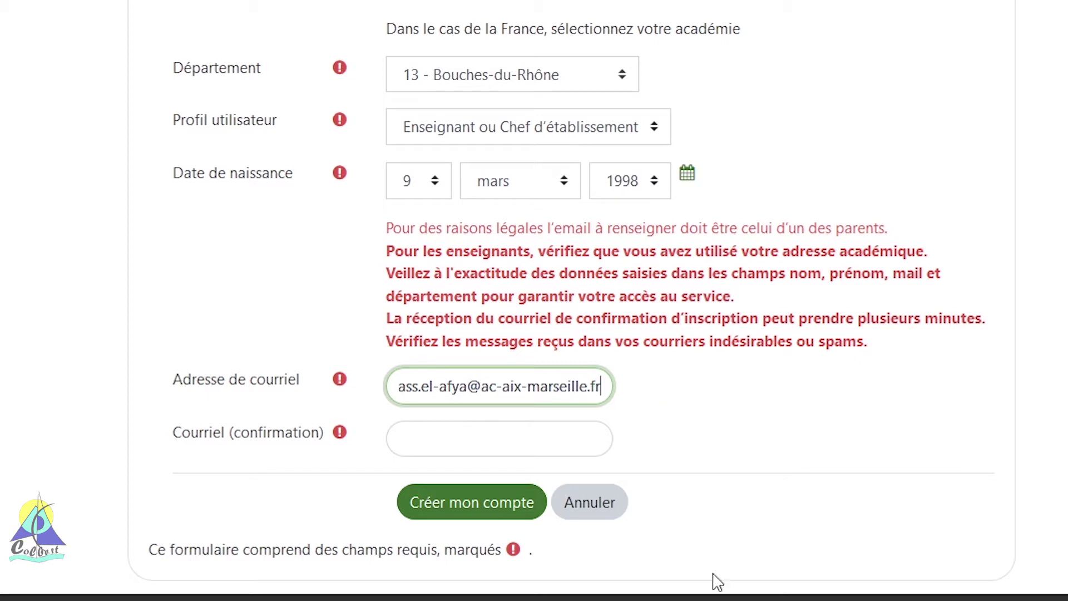
pyautogui.click(540, 451)
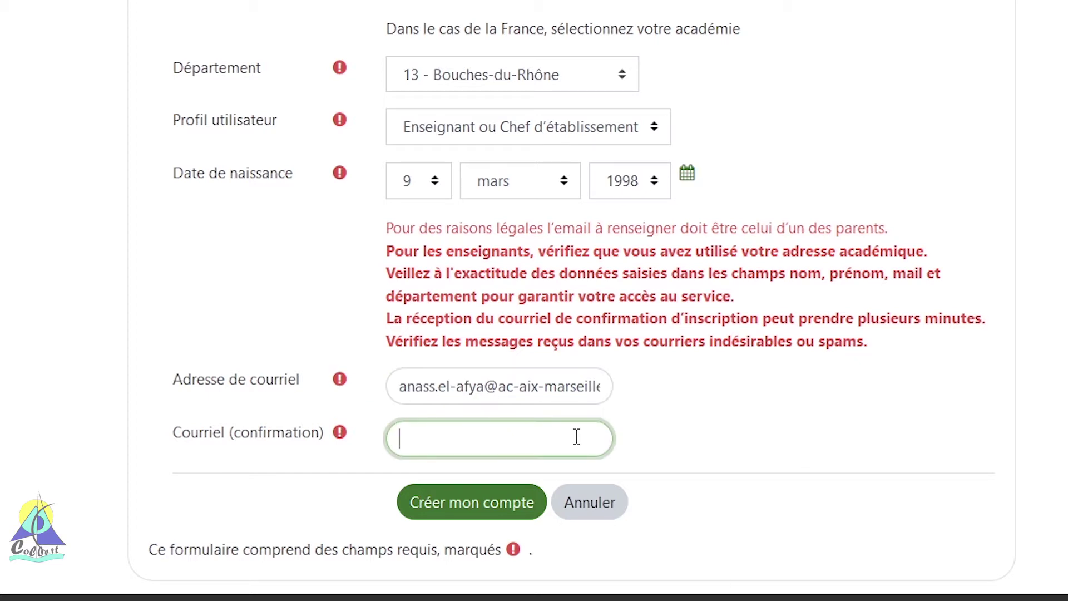
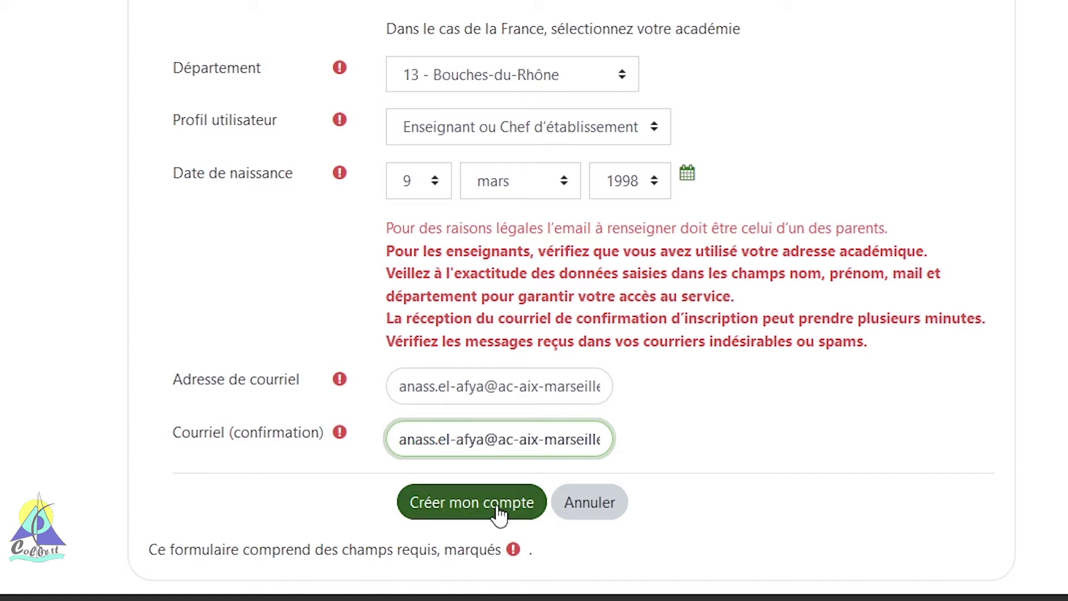
pyautogui.click(491, 503)
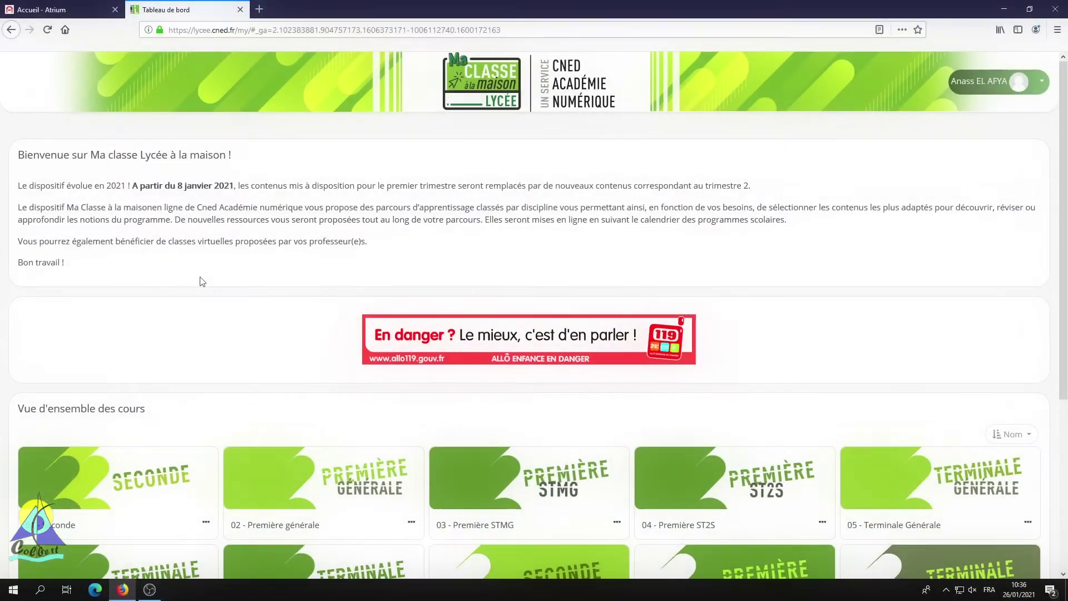
# Step: Scroll the dashboard down to the course tiles ending with 12 - Classes Virtuelles
pyautogui.scroll(-5, 201, 281)
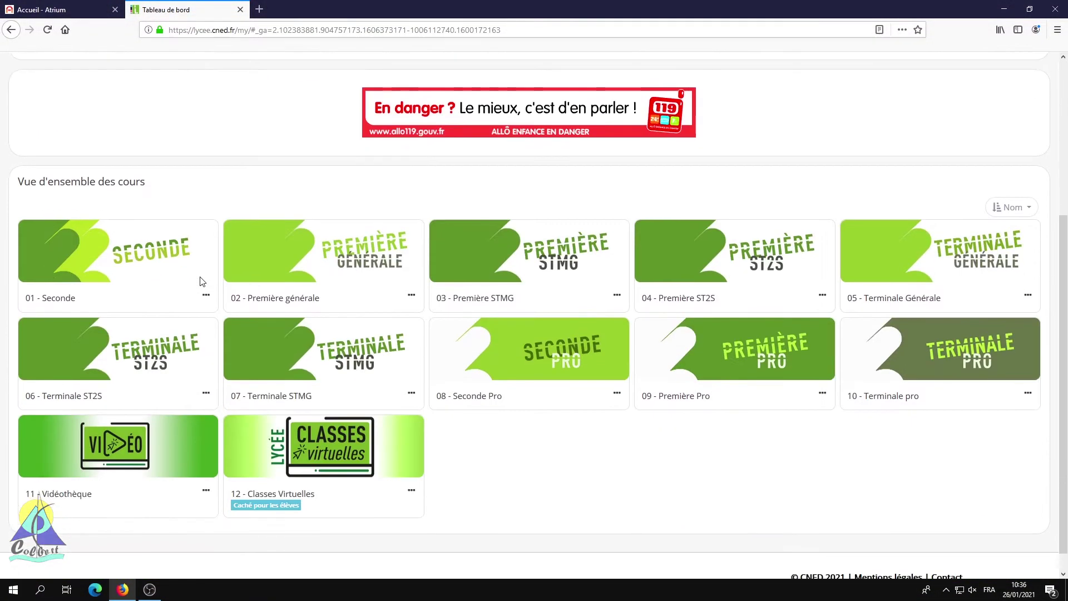
# Step: Open the 12 - Classes Virtuelles course and scroll to its virtual class links
pyautogui.click(383, 449)
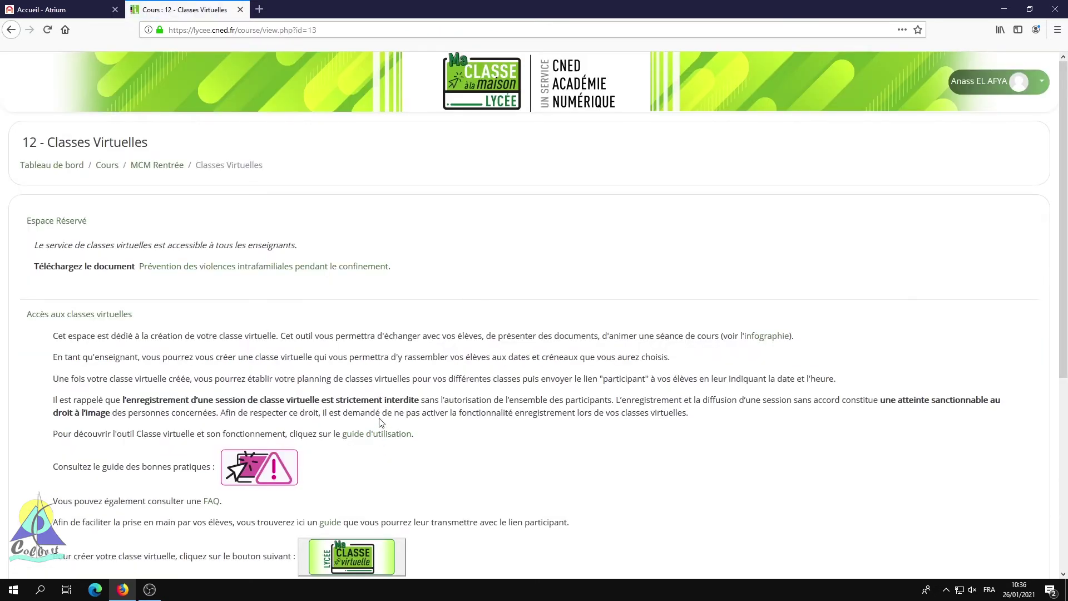
pyautogui.scroll(-5, 381, 423)
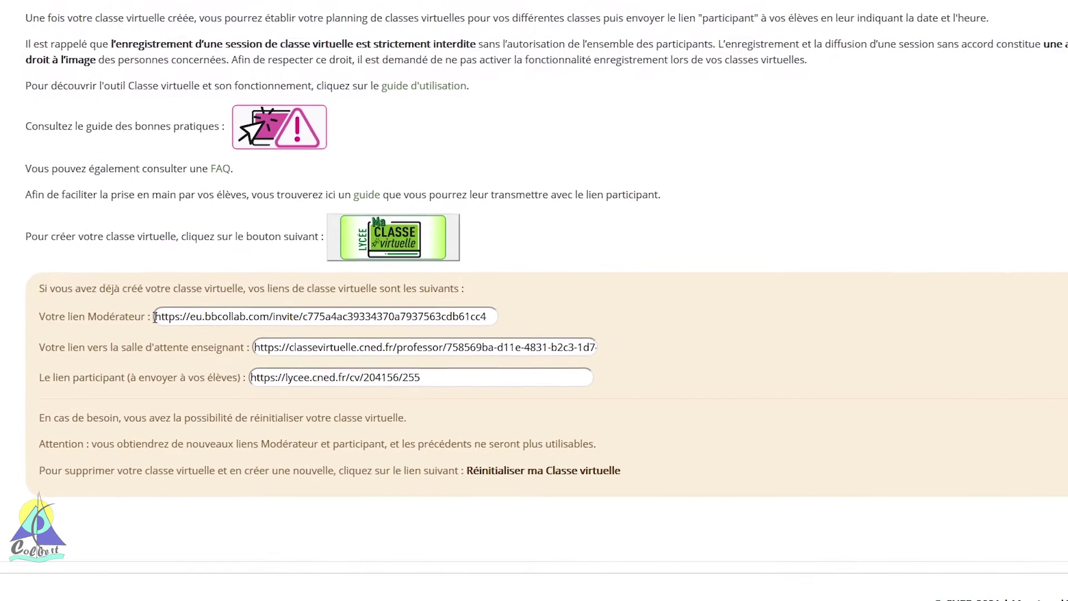
# Step: Copy the Modérateur link from the course page and open a blank browser tab
pyautogui.moveTo(159, 337); pyautogui.dragTo(370, 331)
pyautogui.moveTo(482, 276); pyautogui.dragTo(581, 290)
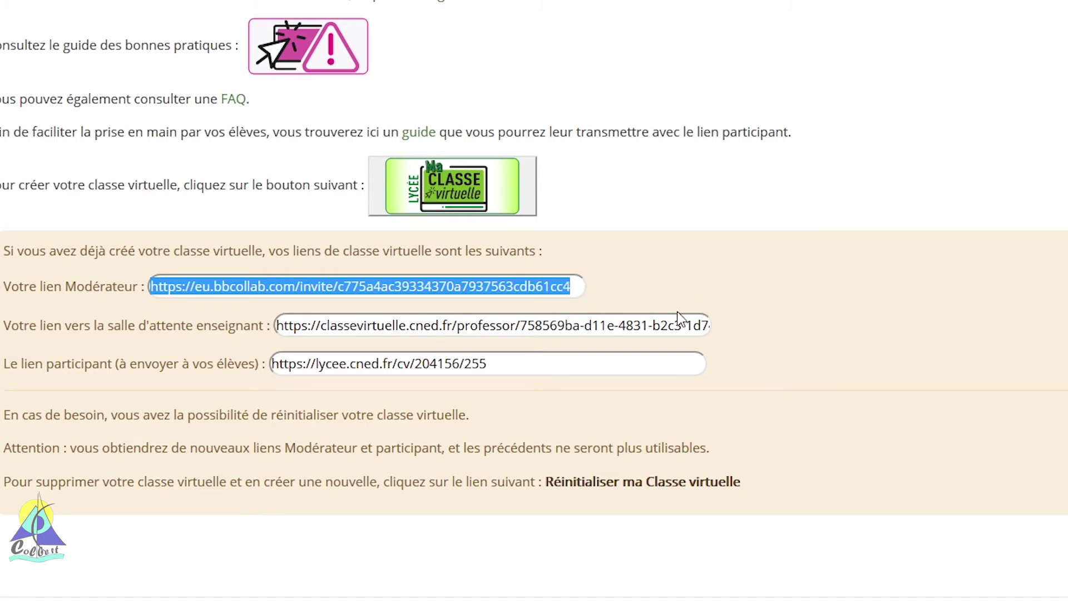
pyautogui.click(582, 288)
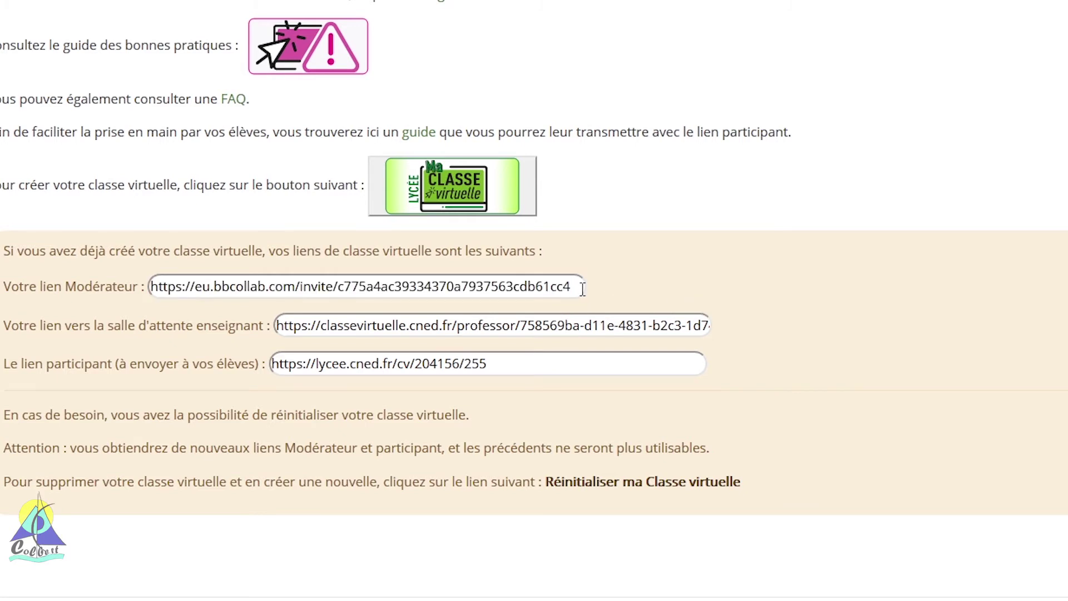
pyautogui.moveTo(582, 288); pyautogui.dragTo(147, 286)
pyautogui.rightClick(181, 286)
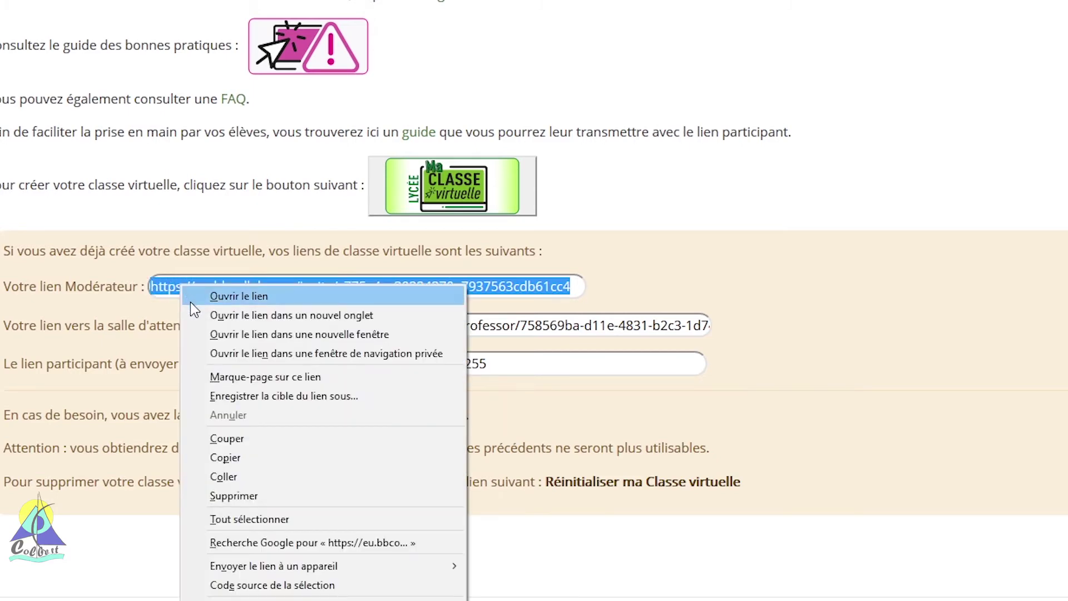
pyautogui.click(223, 457)
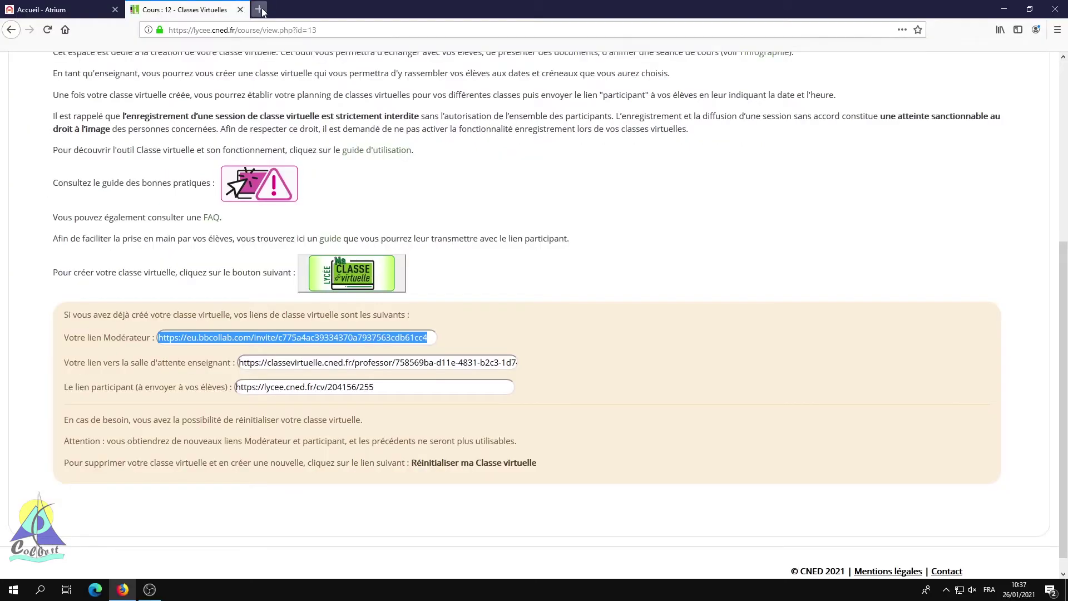
pyautogui.click(259, 10)
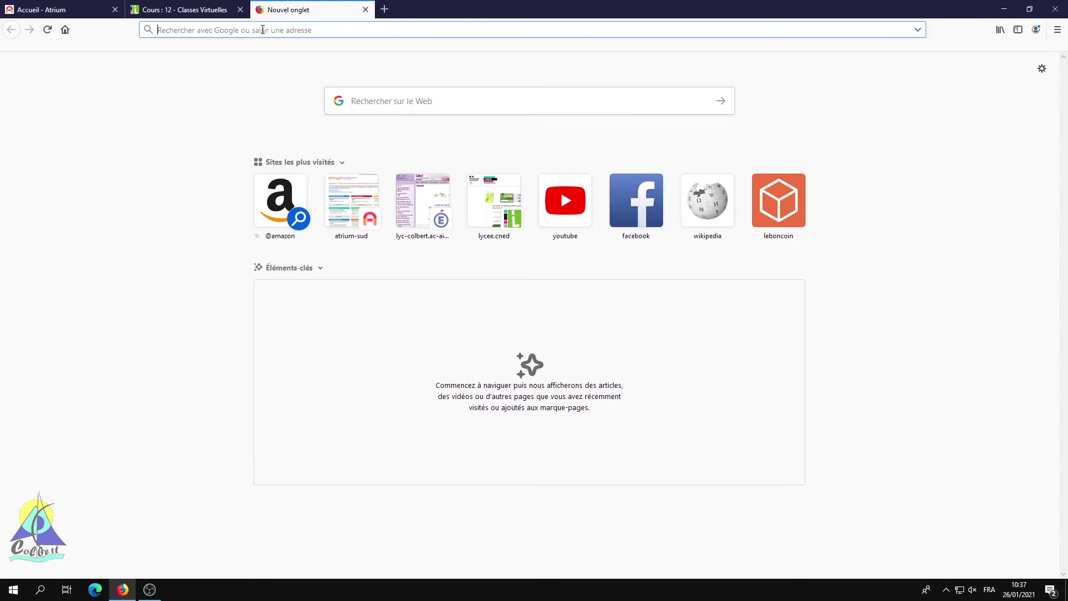
# Step: Paste the Modérateur link into the address bar to load the Collaborate session
pyautogui.rightClick(263, 29)
pyautogui.click(285, 79)
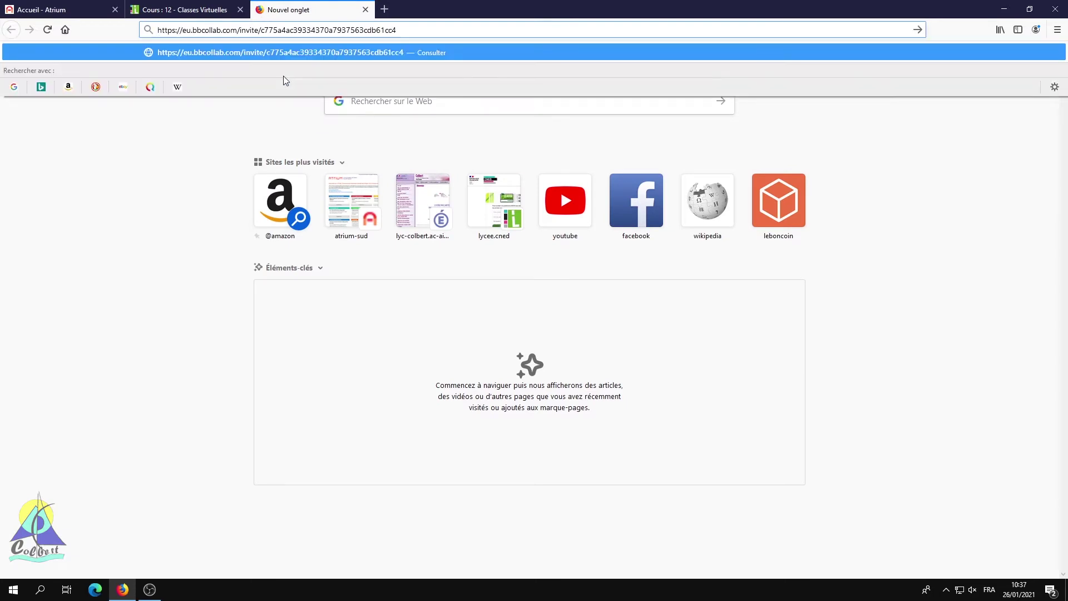
pyautogui.press('Return')
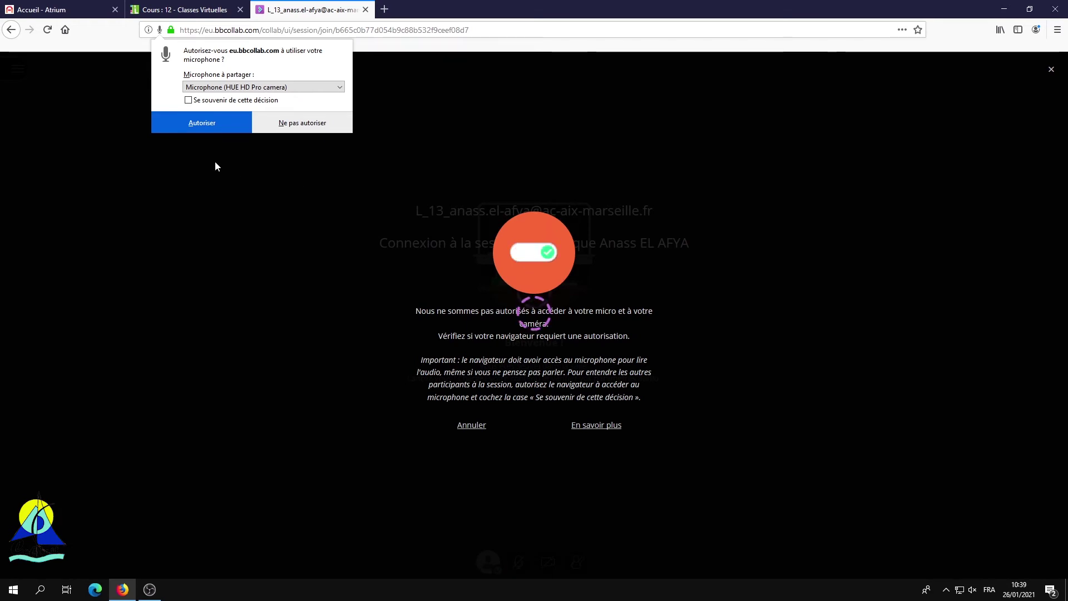
# Step: Allow and remember microphone access, then confirm the audio test works
pyautogui.click(188, 100)
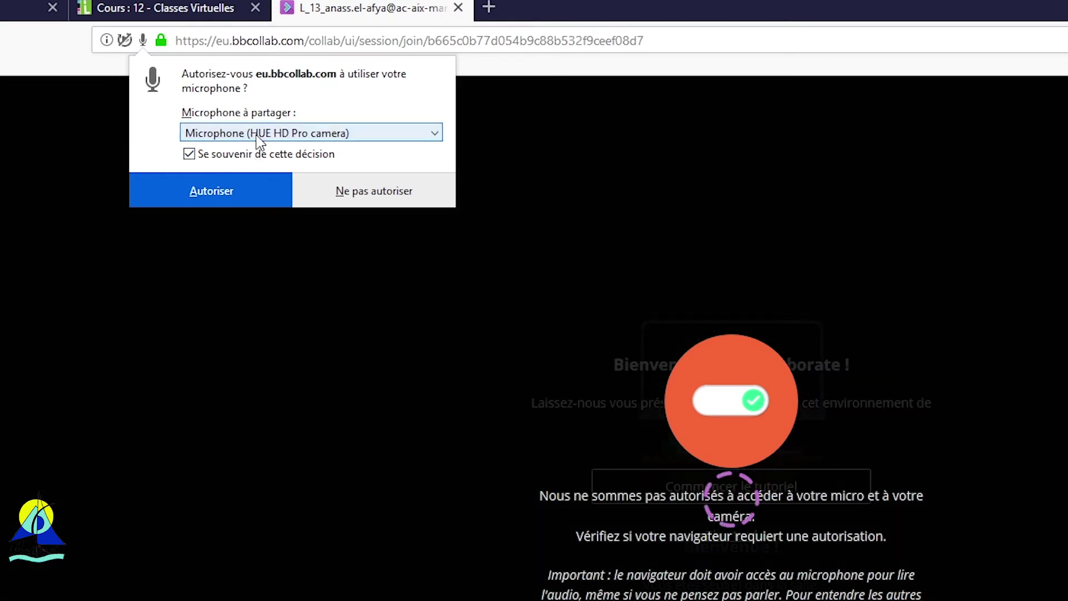
pyautogui.click(240, 194)
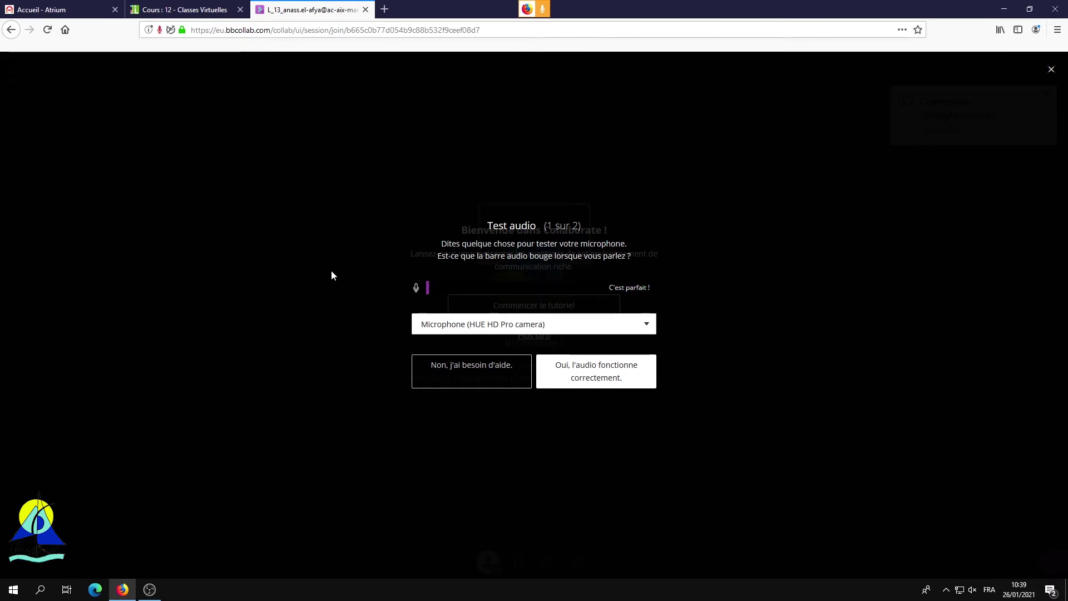
pyautogui.click(562, 366)
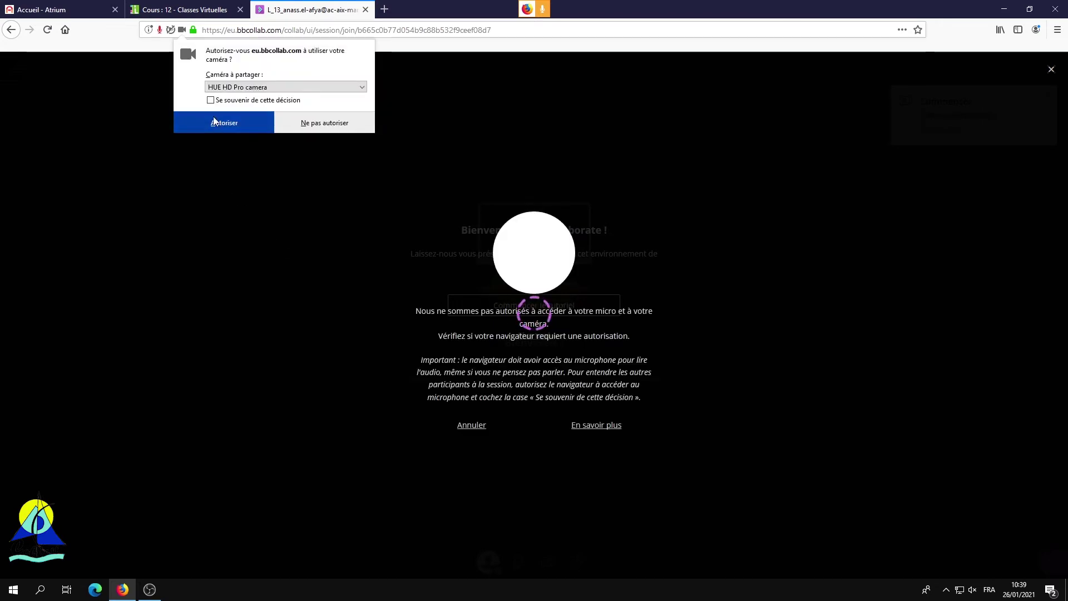
# Step: Allow and remember camera access, confirm the video test, and postpone the tutorial with Plus tard
pyautogui.click(210, 100)
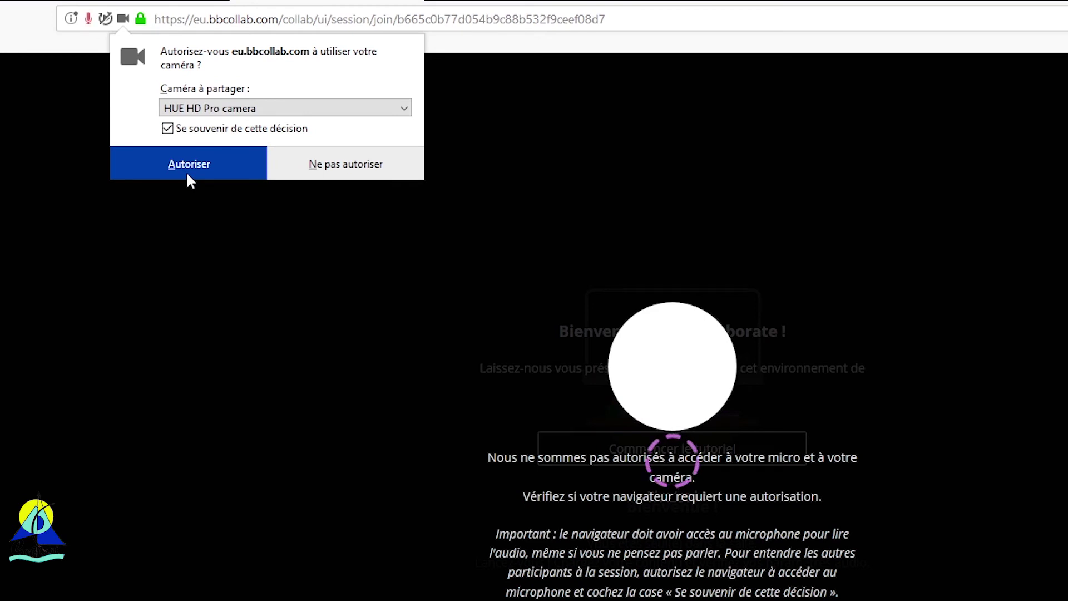
pyautogui.click(187, 173)
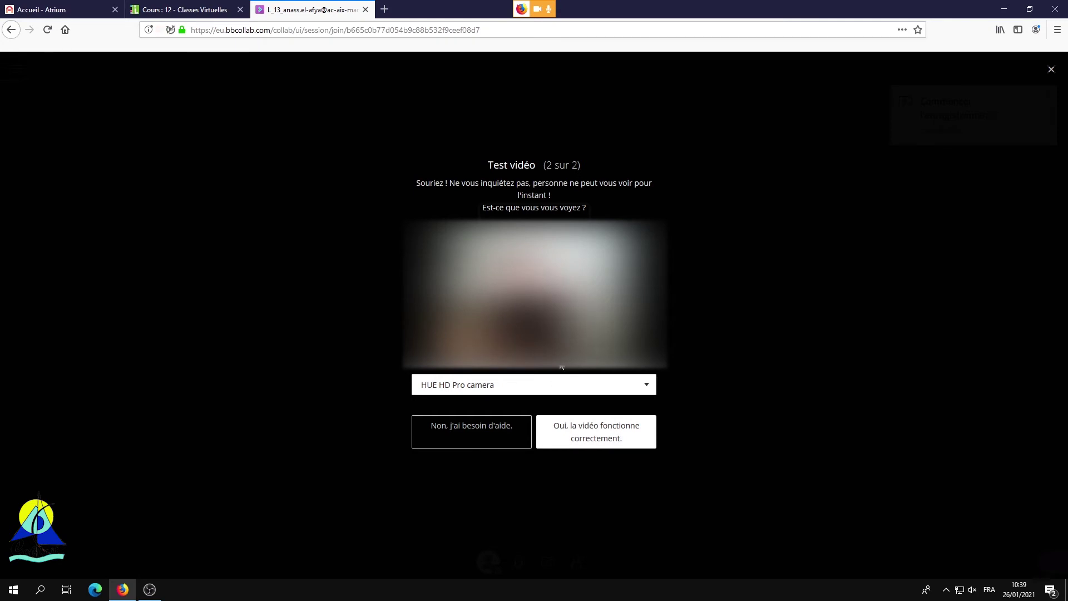
pyautogui.click(613, 442)
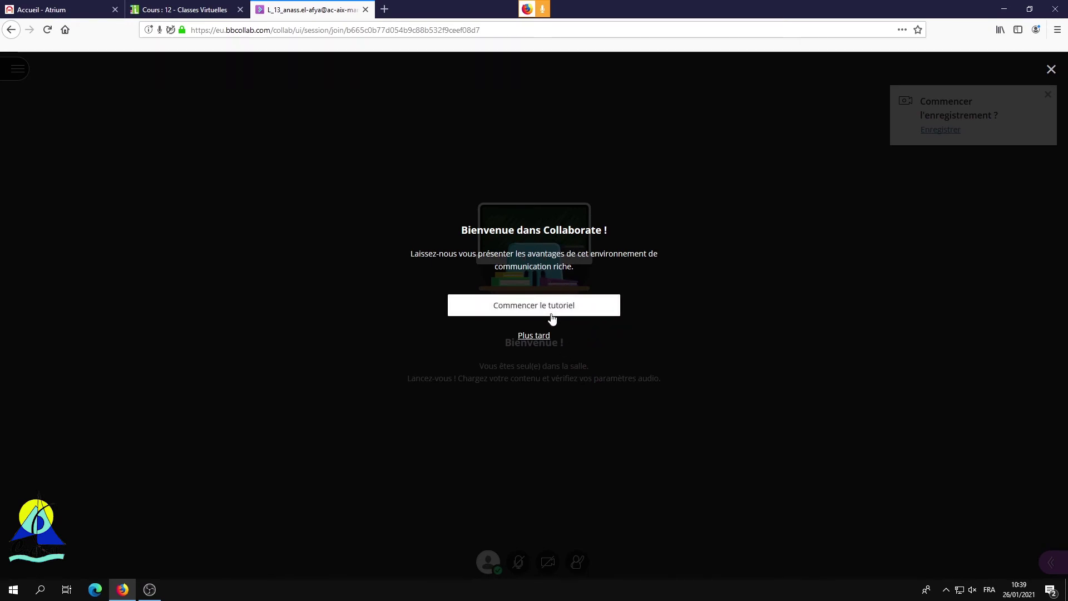
pyautogui.click(533, 335)
# Step: Dismiss the tutorials tip and switch back to the 12 - Classes Virtuelles course tab
pyautogui.click(150, 273)
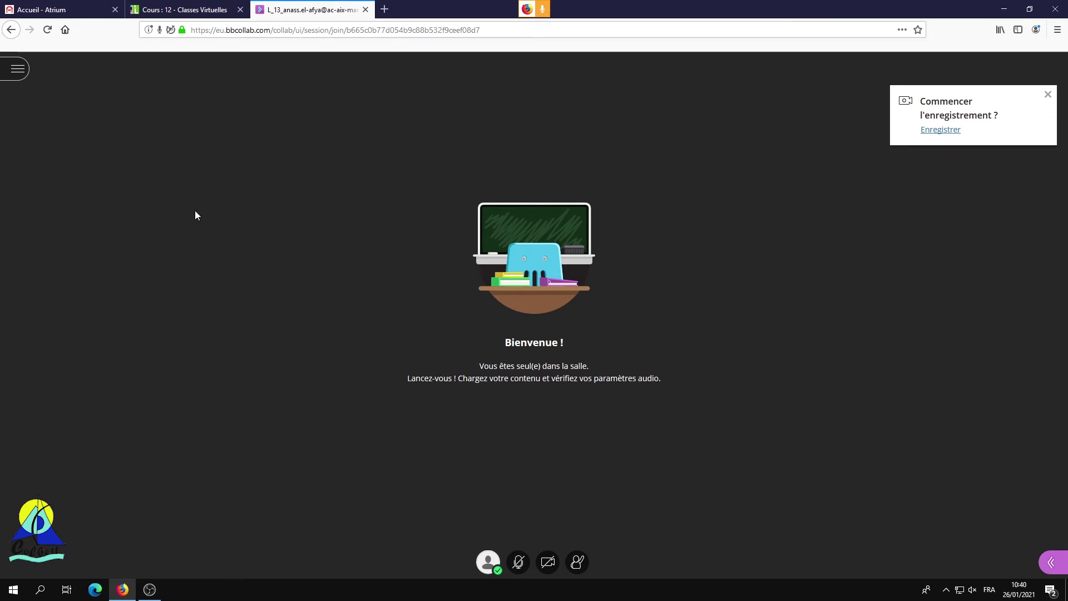
pyautogui.click(190, 11)
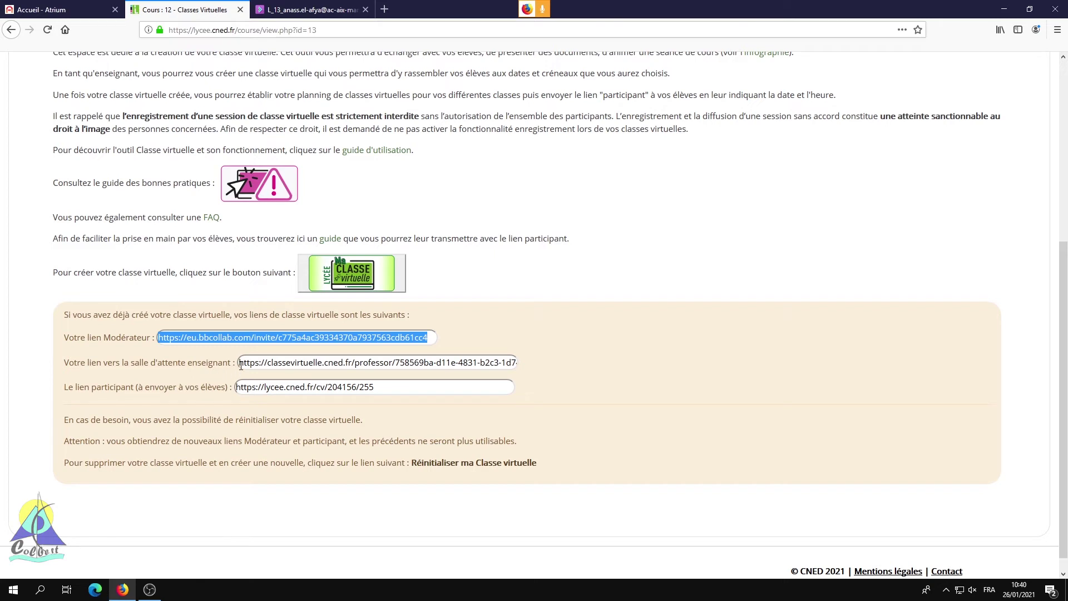
# Step: Copy the teacher waiting-room link from the course page
pyautogui.moveTo(241, 365); pyautogui.dragTo(534, 375)
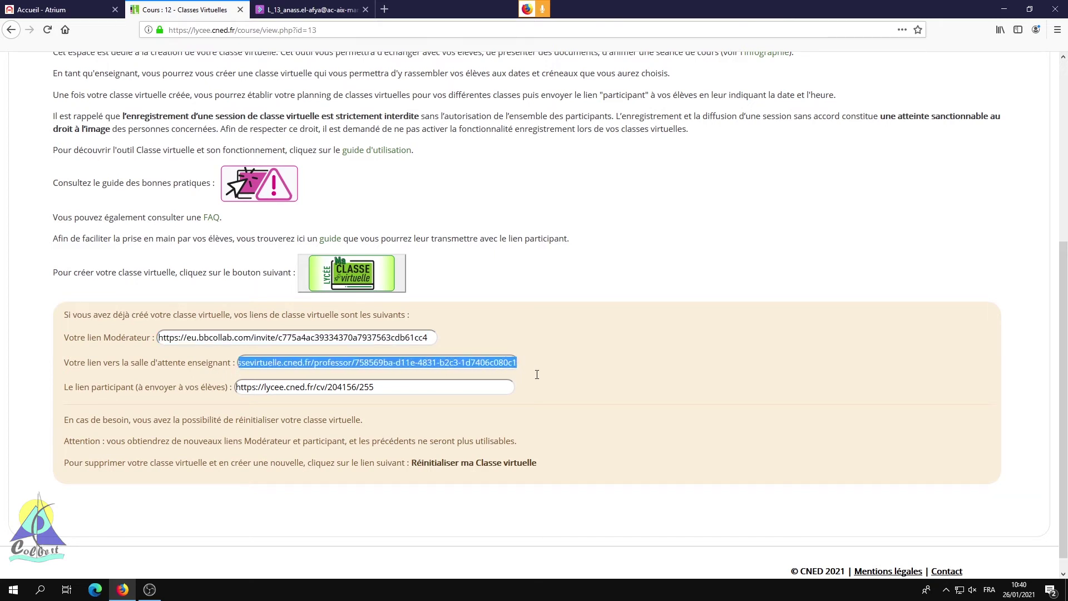
pyautogui.rightClick(485, 364)
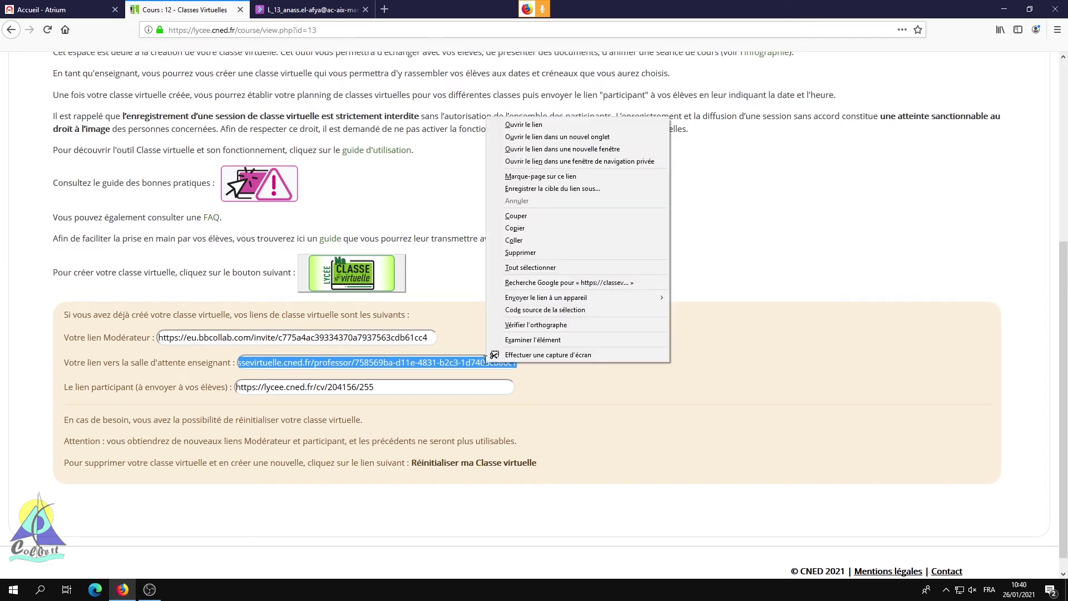
pyautogui.click(530, 229)
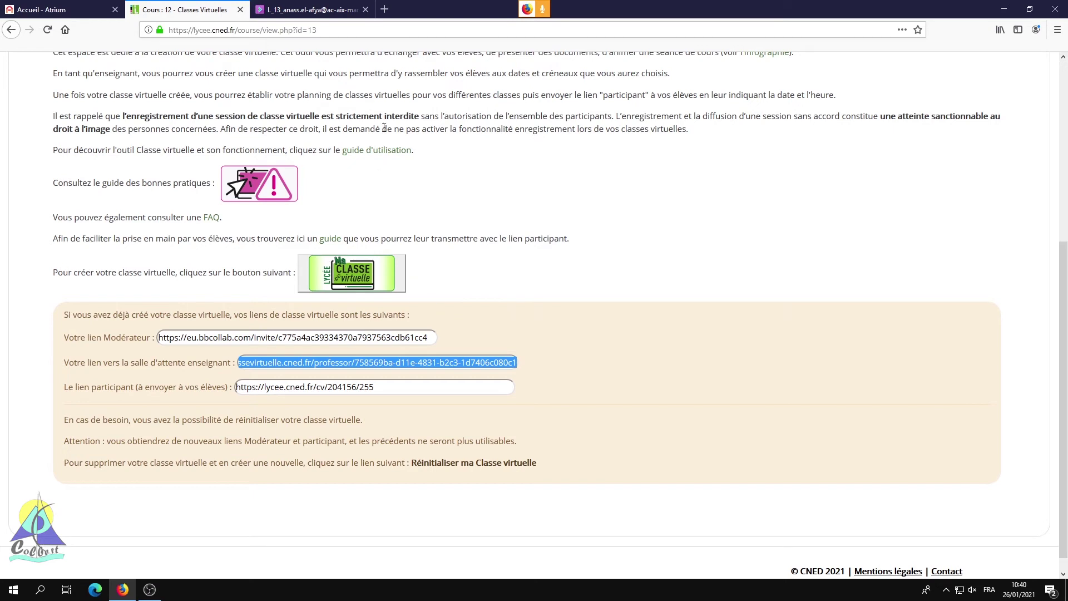
# Step: Paste the waiting-room link into a new tab to open the teacher's session manager
pyautogui.click(384, 9)
pyautogui.rightClick(369, 30)
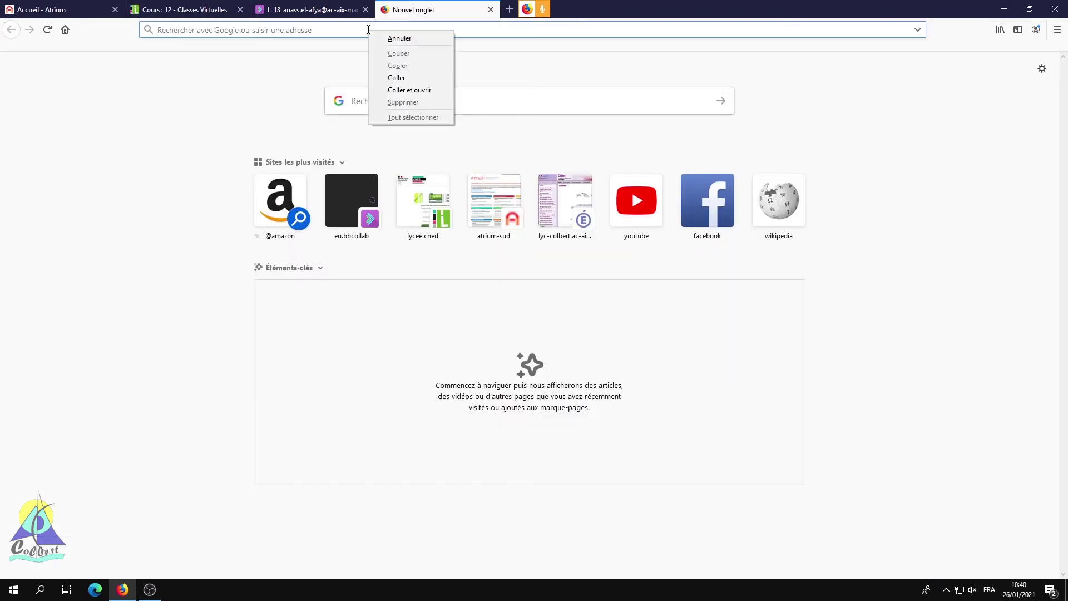
pyautogui.click(392, 78)
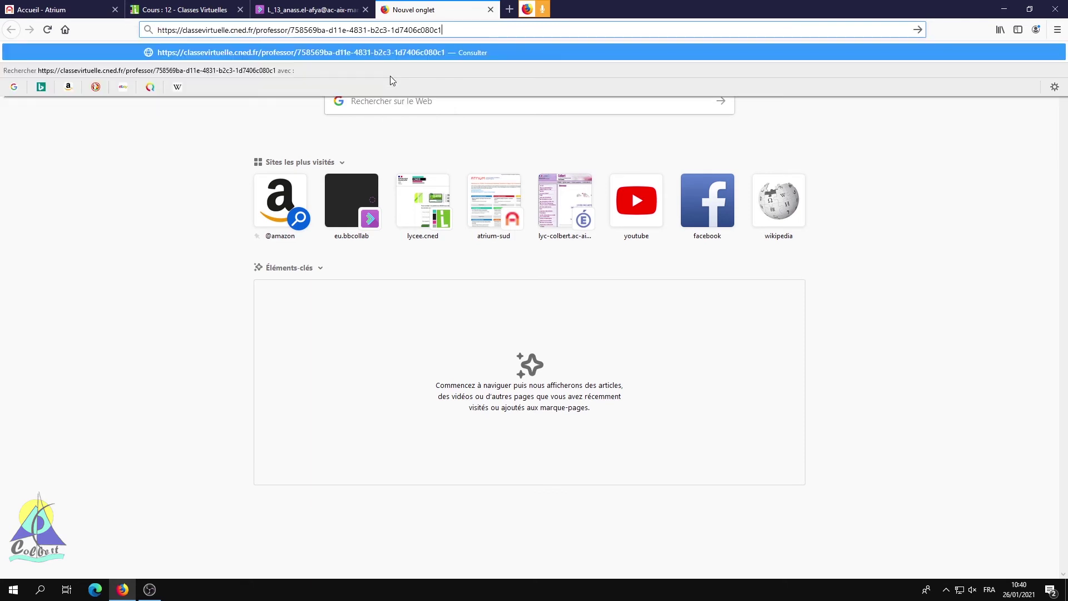
pyautogui.click(379, 52)
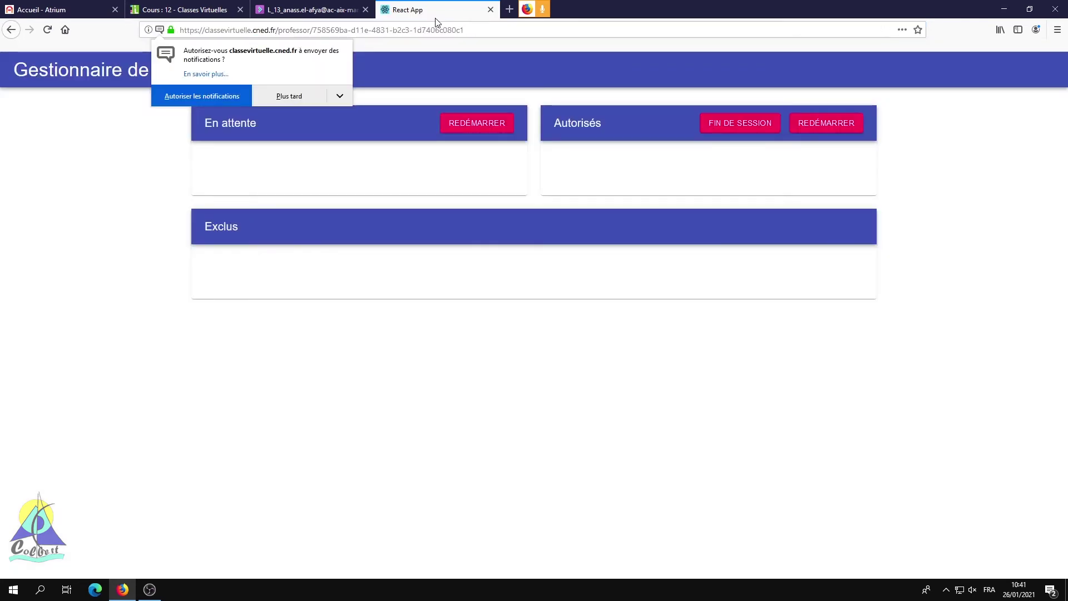
# Step: Decline the notification request with Plus tard
pyautogui.click(258, 98)
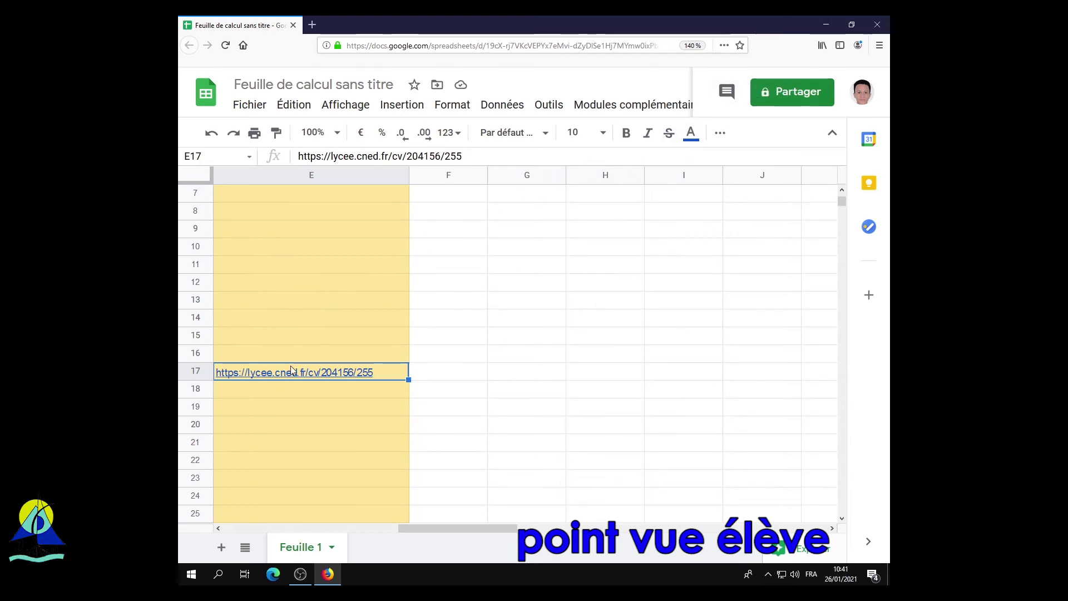
# Step: Follow the E17 class link, log in to the student's CNED account, and save the login in Firefox
pyautogui.moveTo(295, 374)
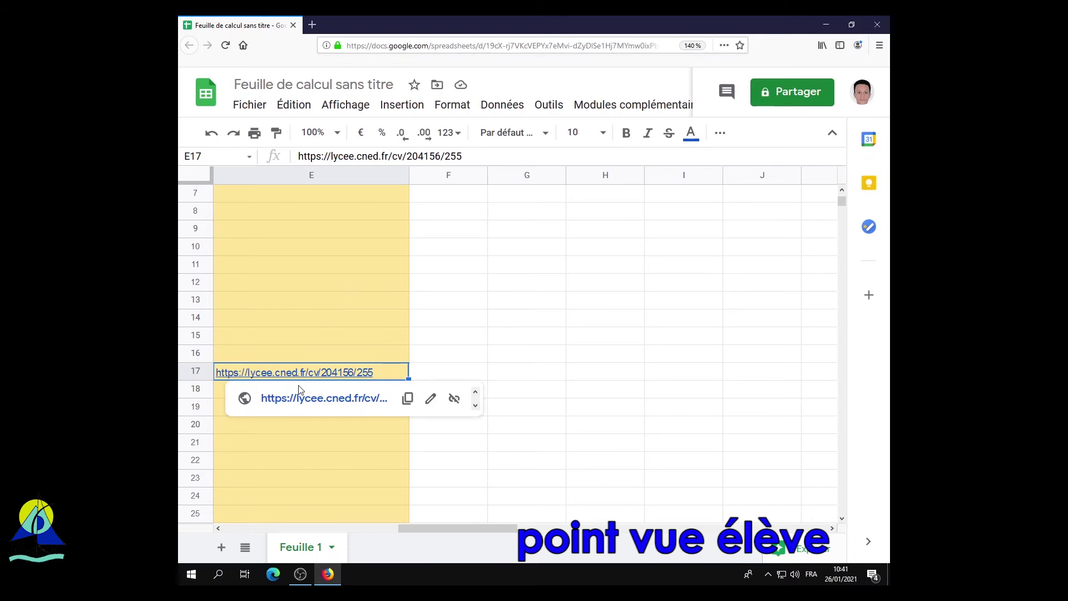
pyautogui.click(303, 399)
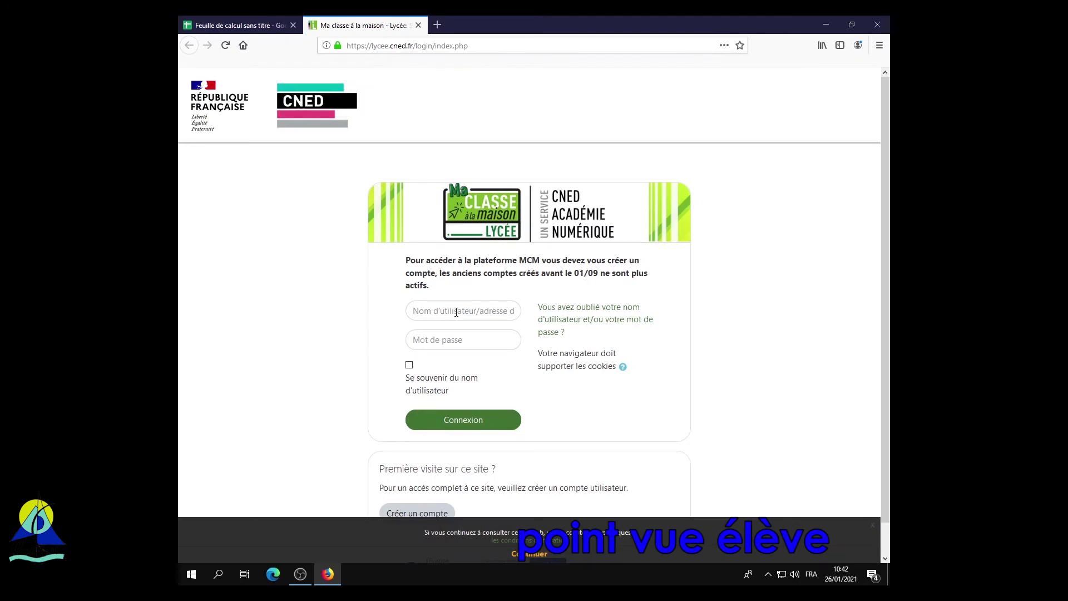
pyautogui.click(472, 461)
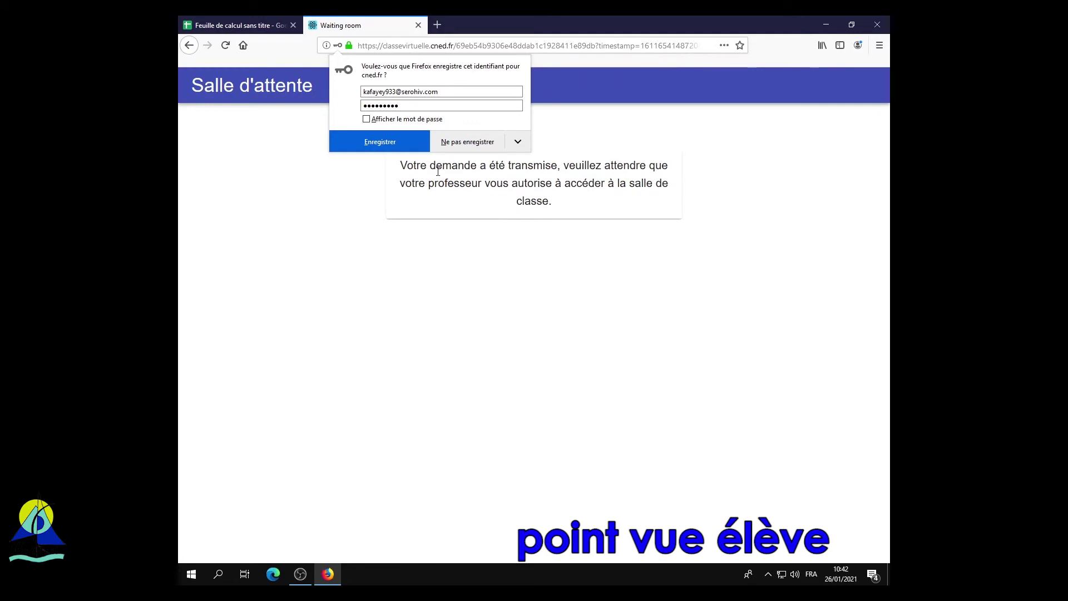
pyautogui.click(411, 147)
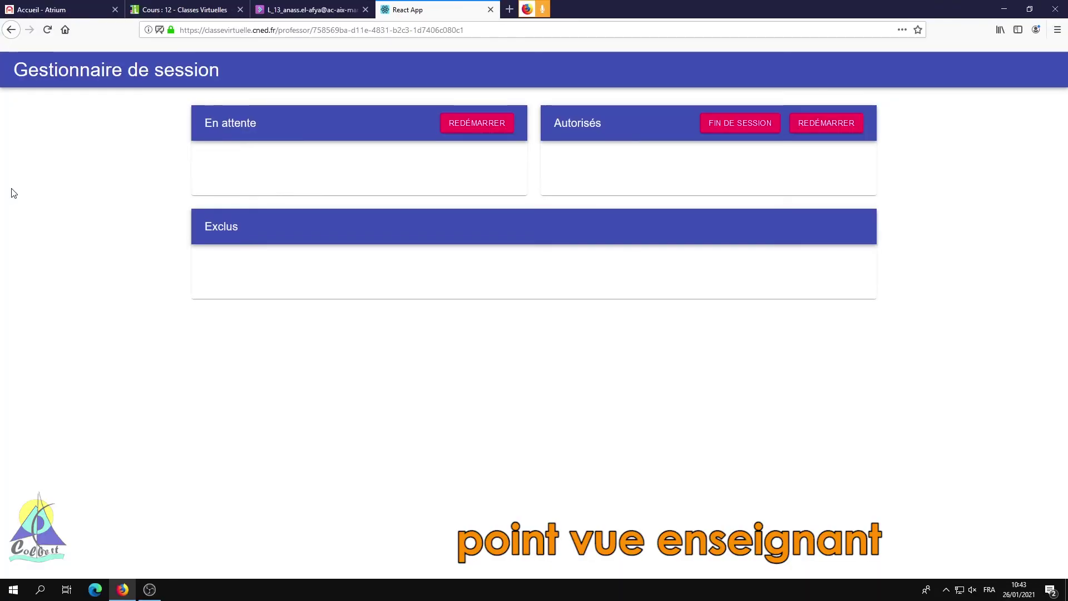
# Step: Reload the session manager, allow notifications, and admit test eleve from En attente
pyautogui.click(48, 29)
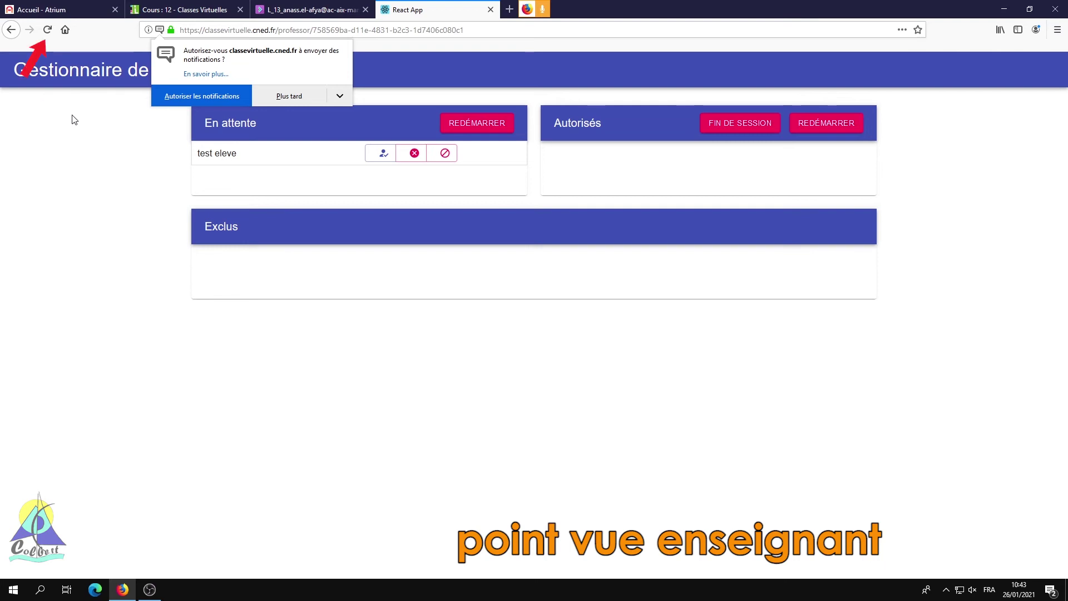
pyautogui.click(186, 94)
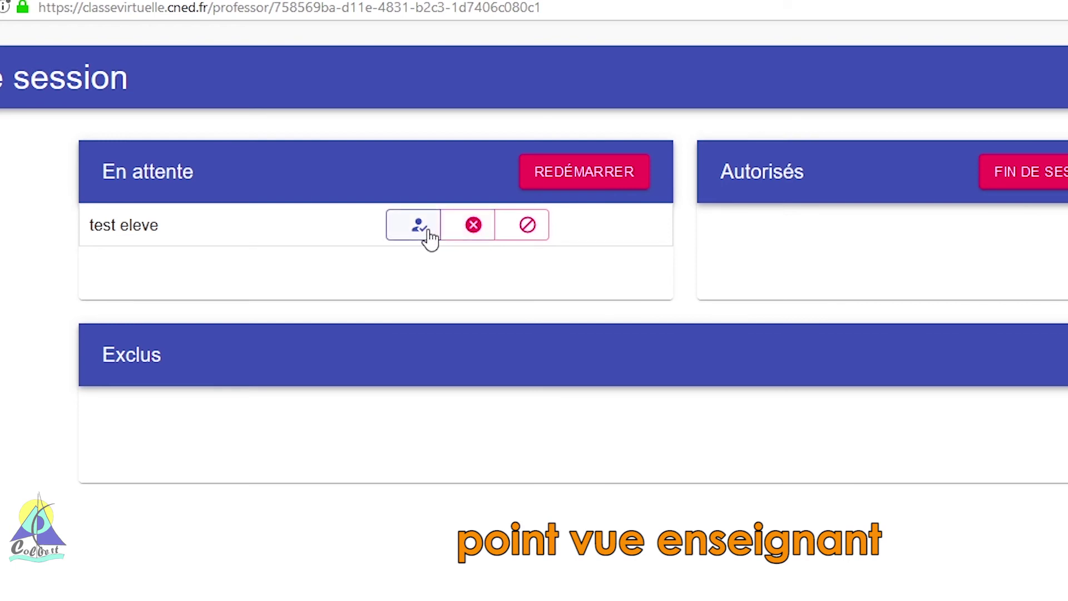
pyautogui.click(431, 236)
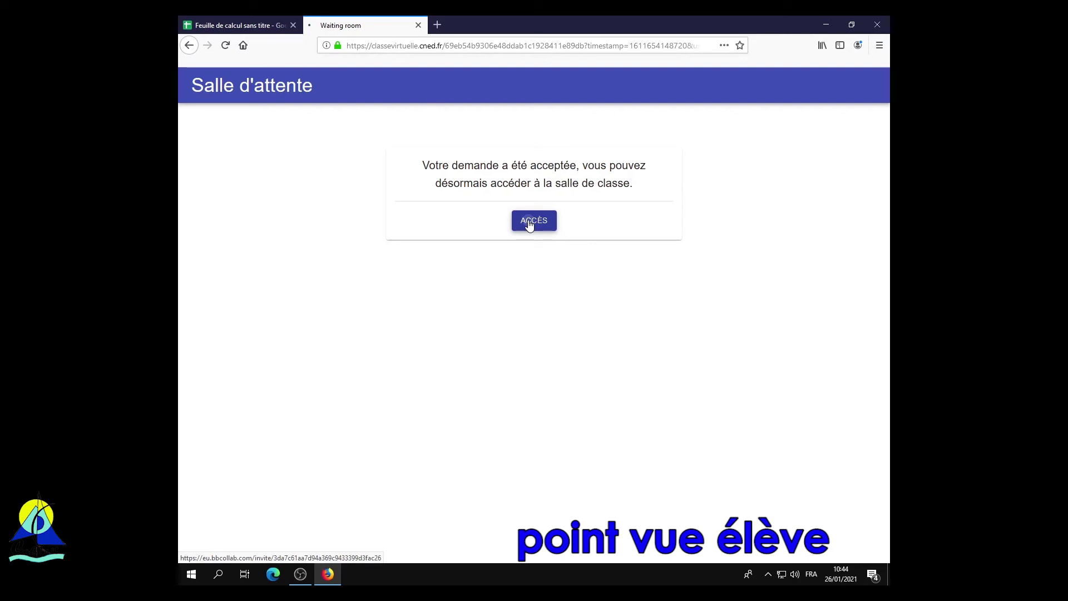
# Step: Enter via ACCÈS, turn the microphone on, cancel video sharing, and open the Collaborate panel
pyautogui.click(531, 222)
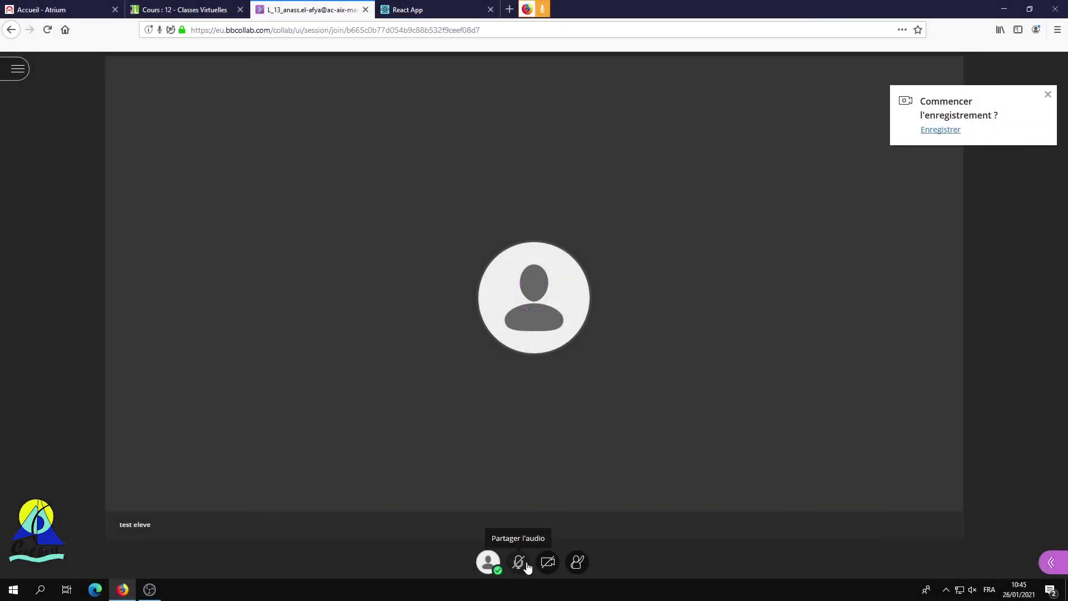
pyautogui.click(525, 565)
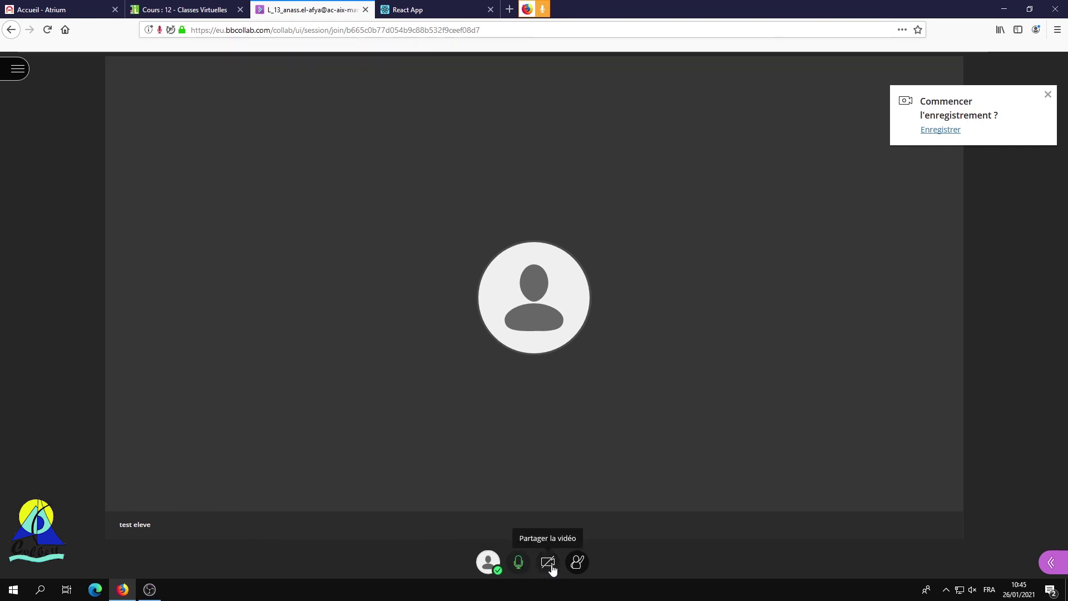
pyautogui.click(549, 563)
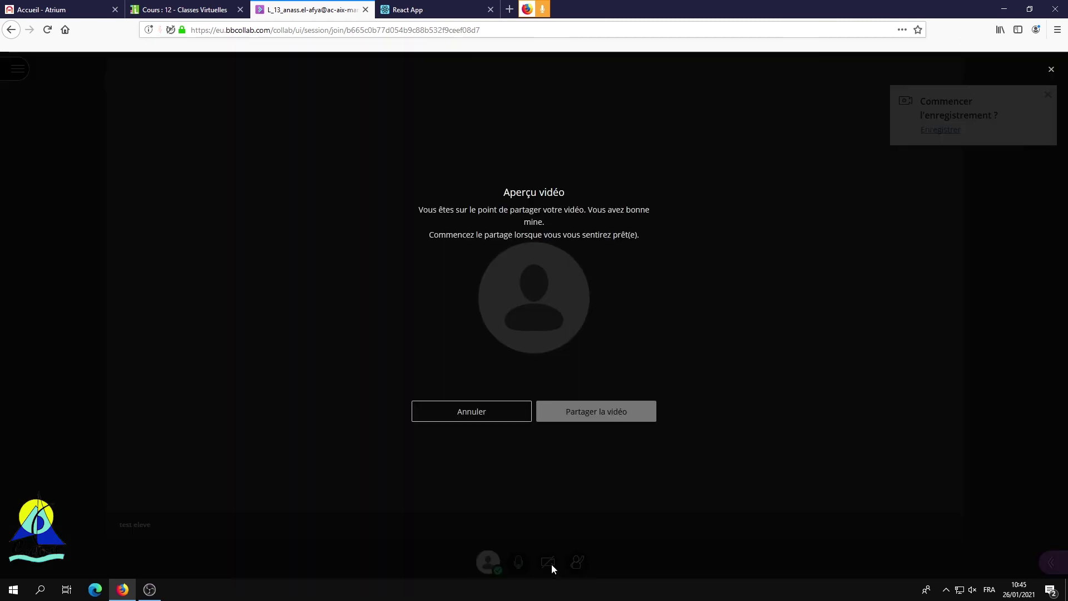
pyautogui.click(519, 417)
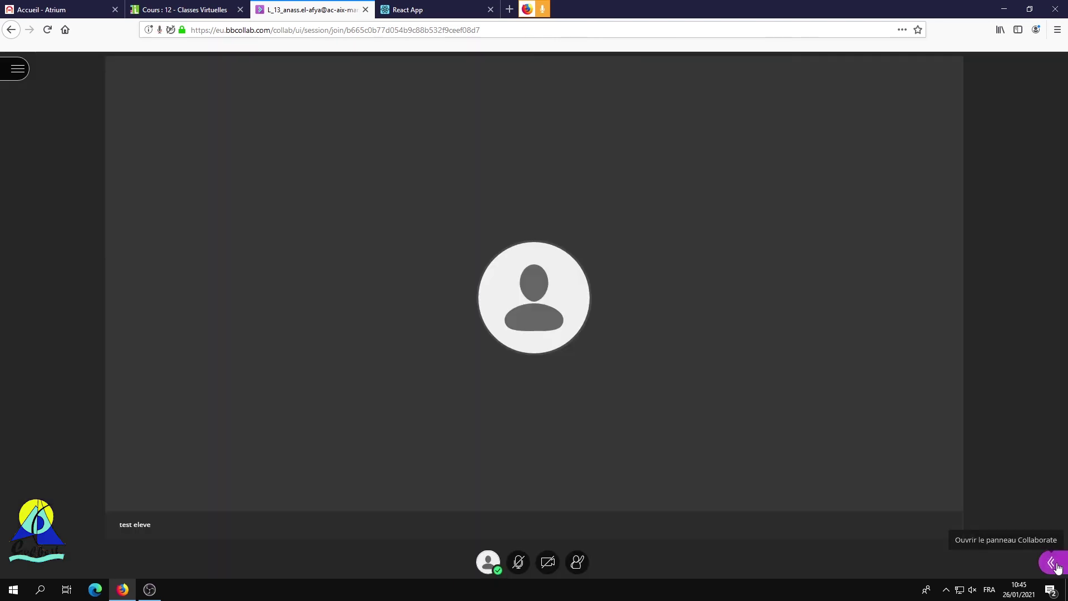
pyautogui.click(1038, 559)
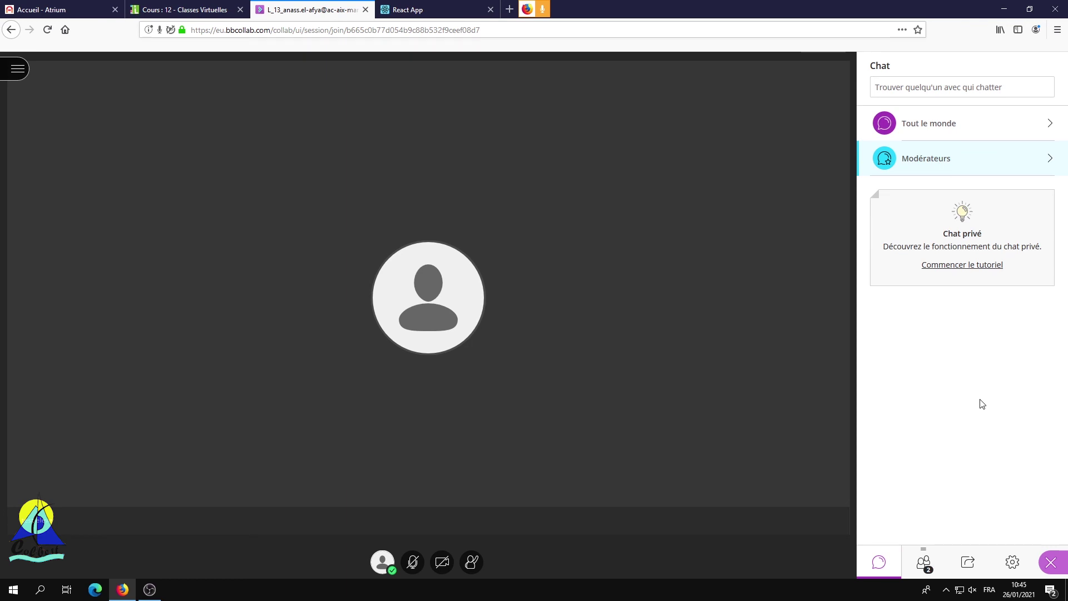
# Step: Show the Participants list and open the options beside test eleve
pyautogui.click(923, 563)
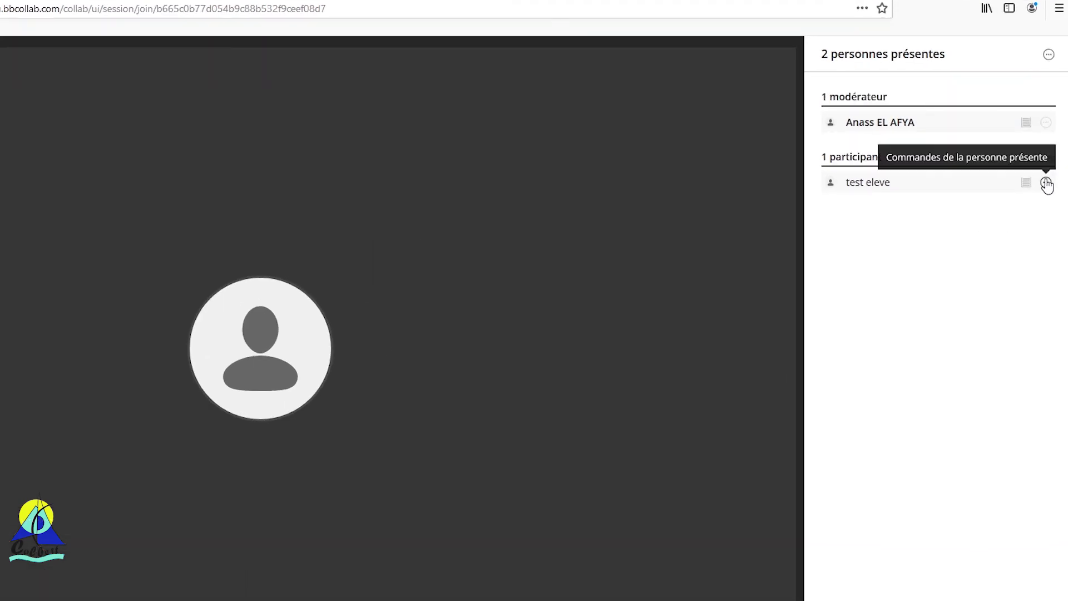
pyautogui.click(1045, 183)
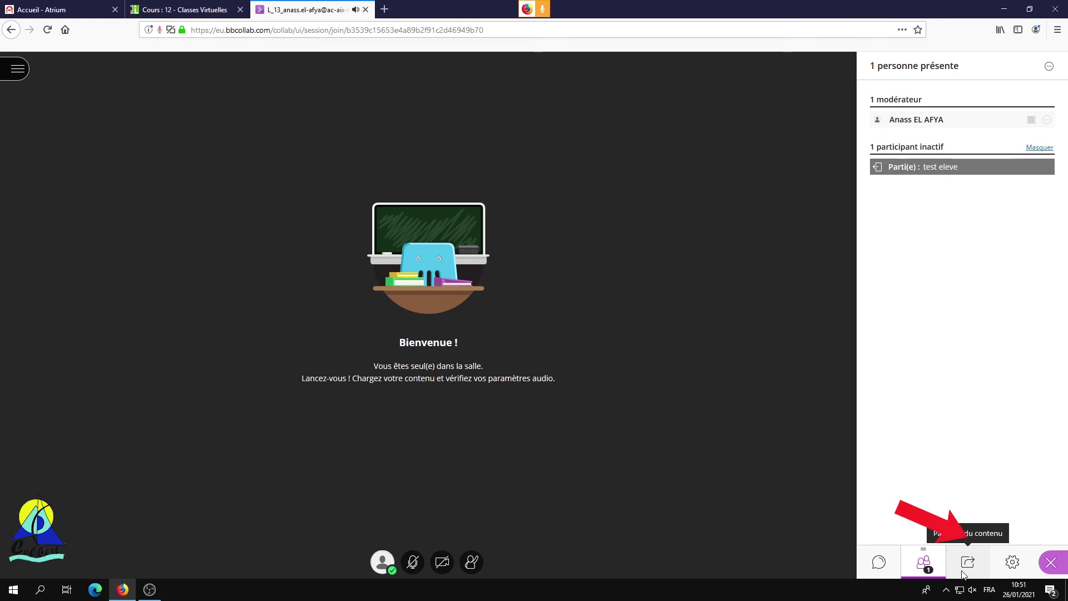
# Step: Share the Écran entier through Partager l'application/l'écran and authorize it in Firefox
pyautogui.click(962, 573)
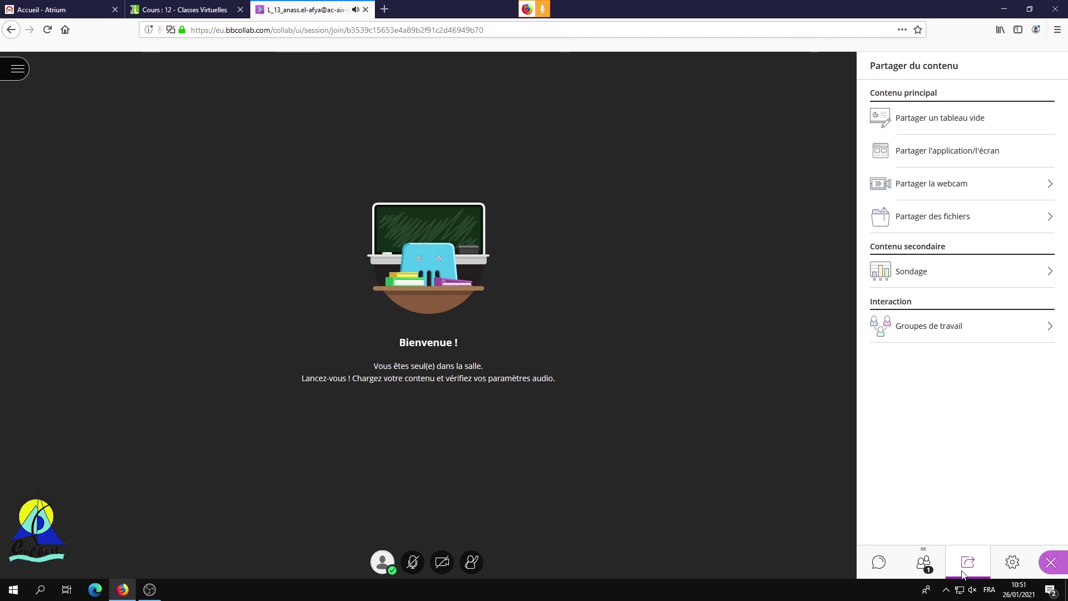
pyautogui.click(960, 154)
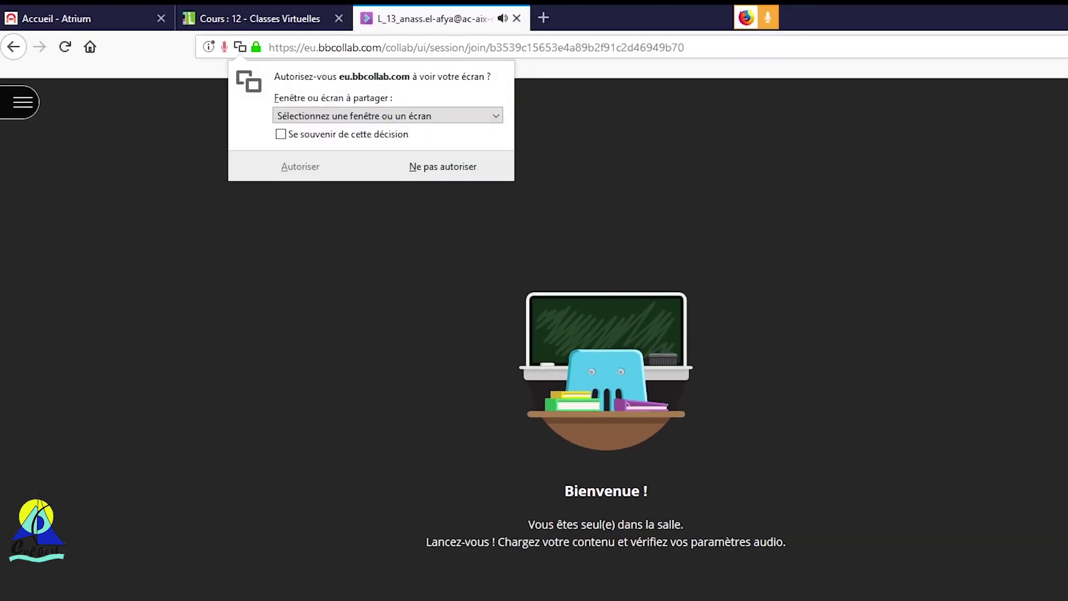
pyautogui.click(495, 115)
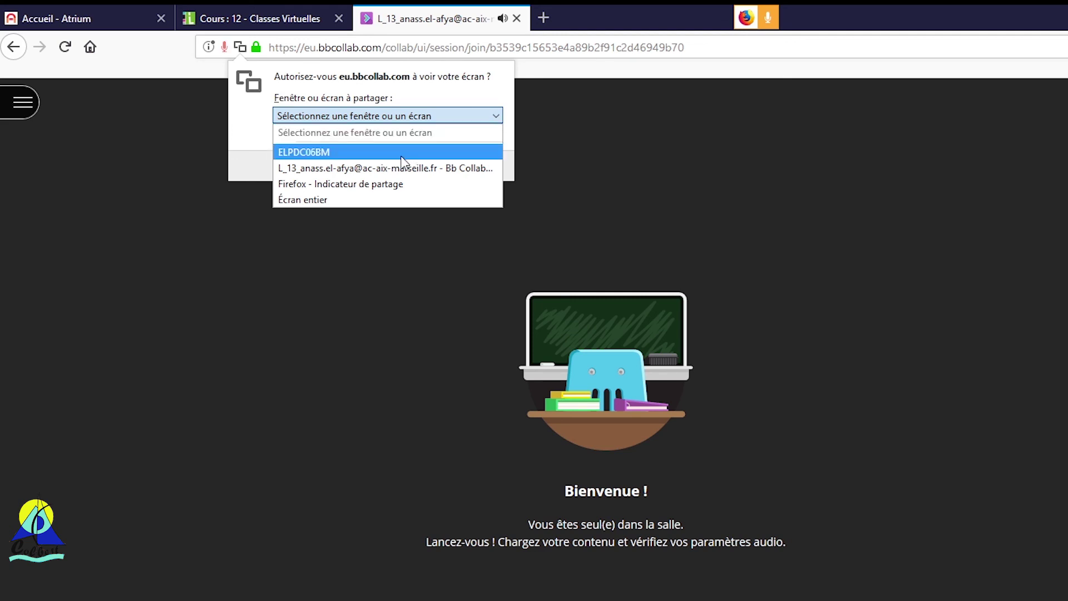
pyautogui.click(383, 195)
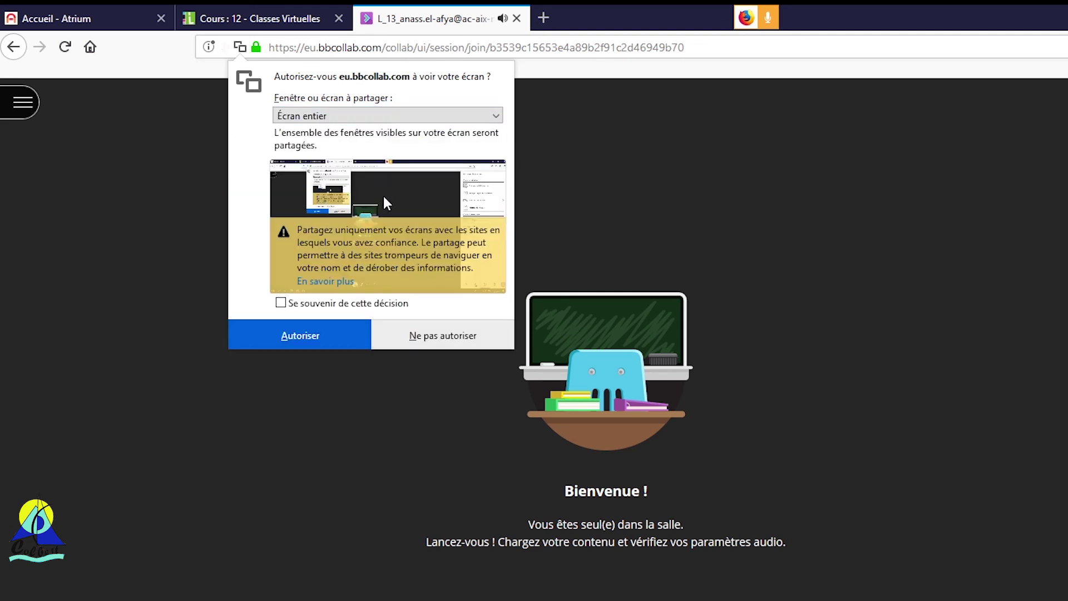
pyautogui.click(349, 336)
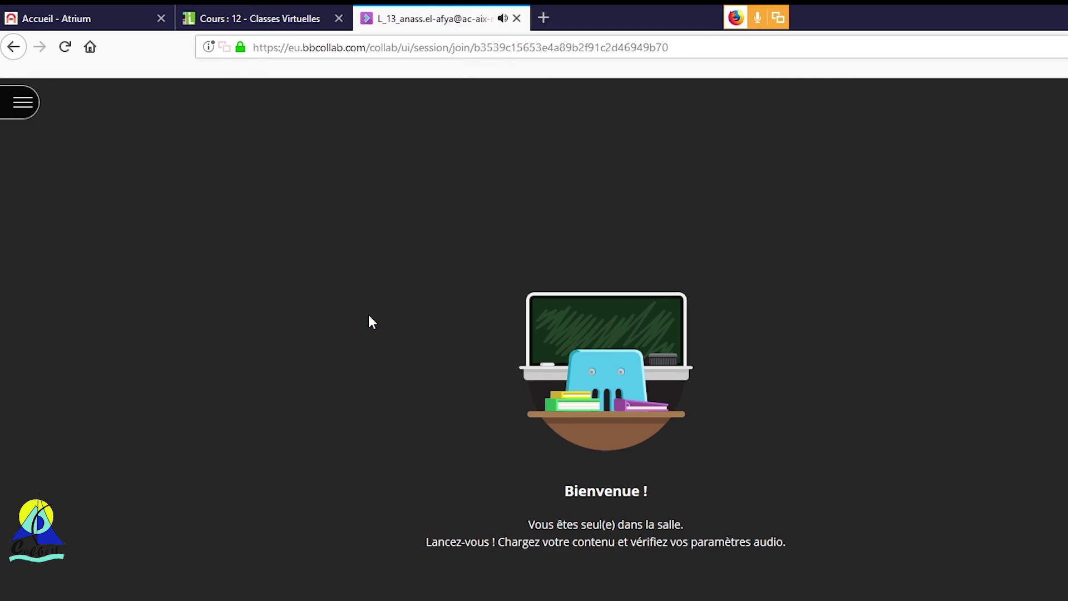